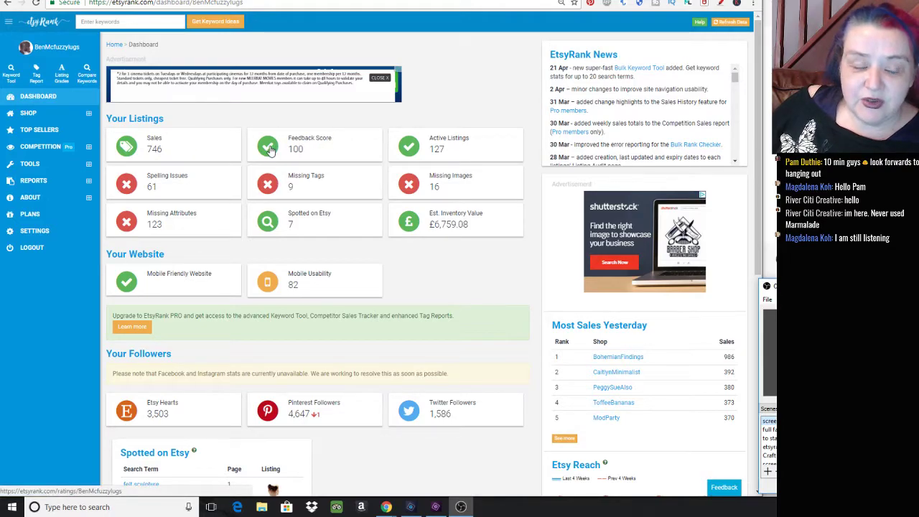
# View the shop's Feedback Score and Spelling Issues reports, returning to the dashboard after each
pyautogui.click(309, 140)
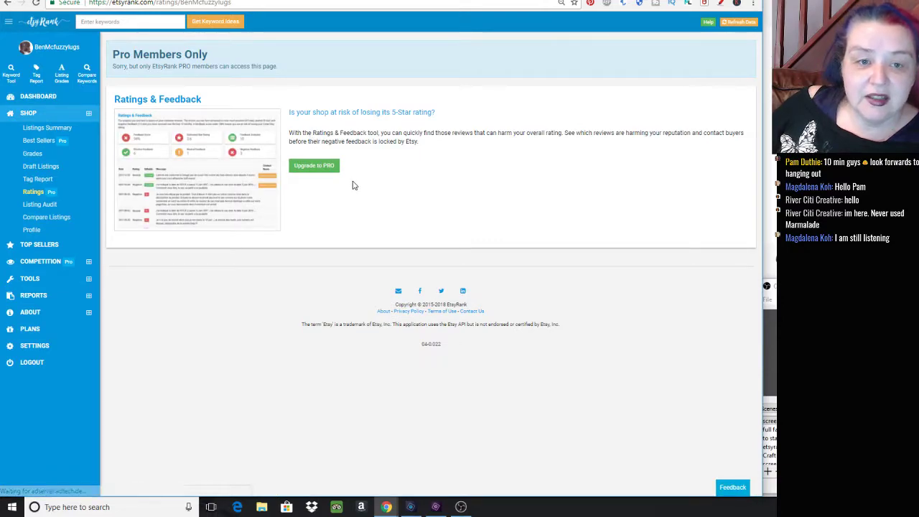
pyautogui.click(8, 4)
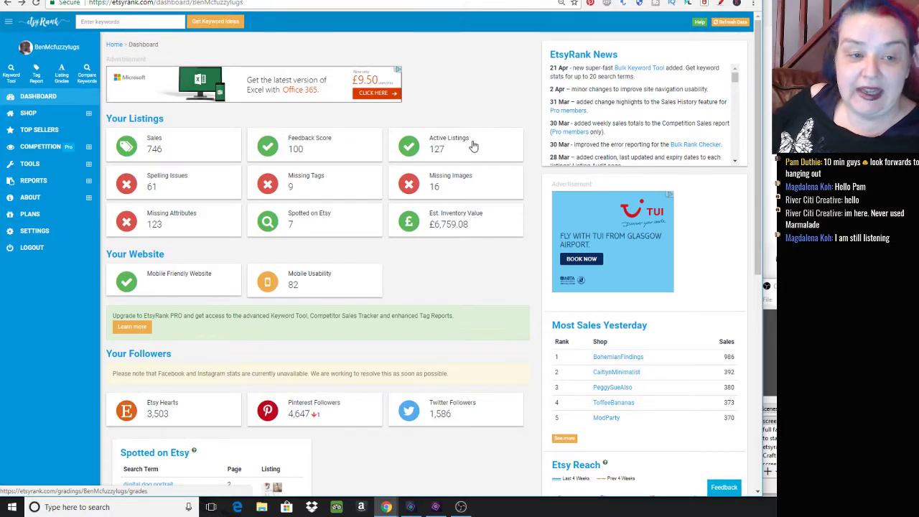
pyautogui.click(210, 182)
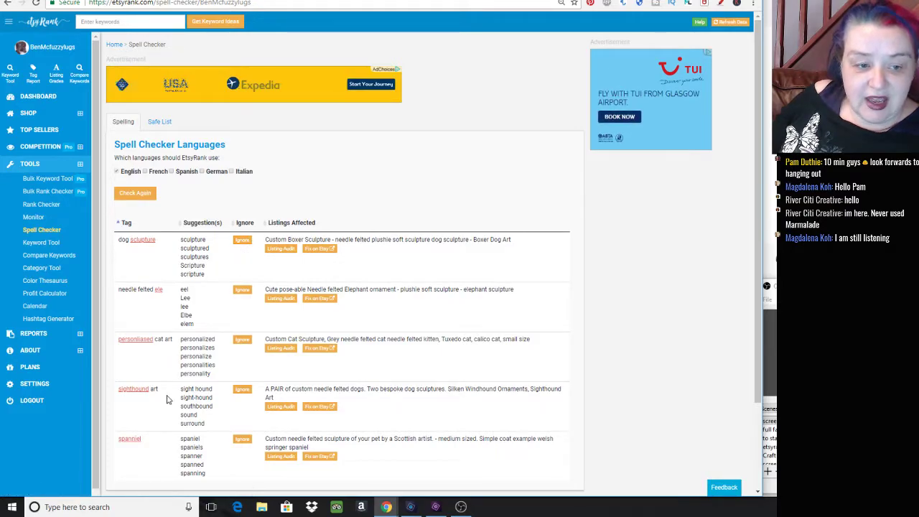
pyautogui.click(112, 120)
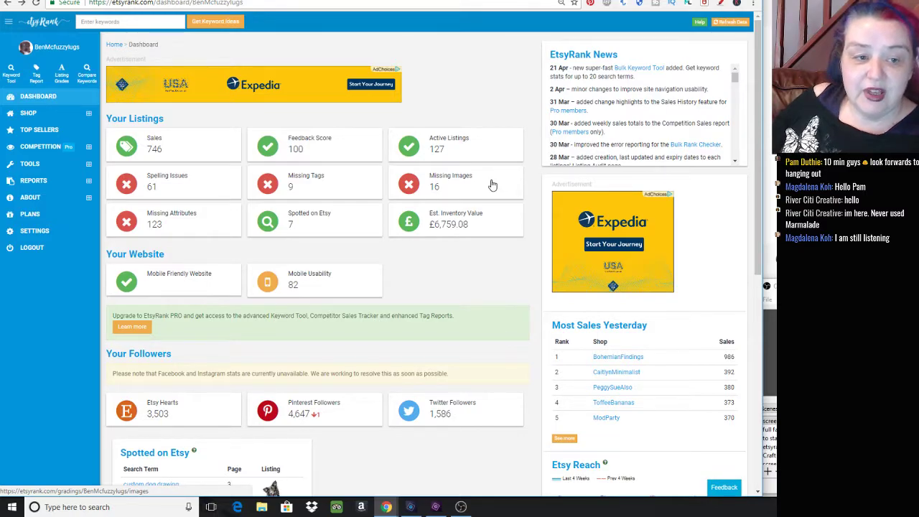
# View the shop's Missing Attributes and Spotted on Etsy reports, returning to the dashboard after each
pyautogui.click(193, 226)
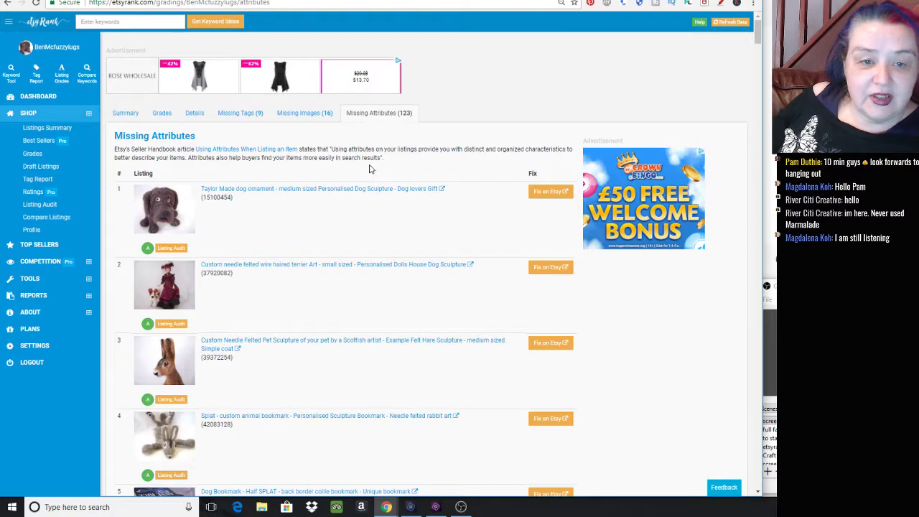
pyautogui.click(8, 5)
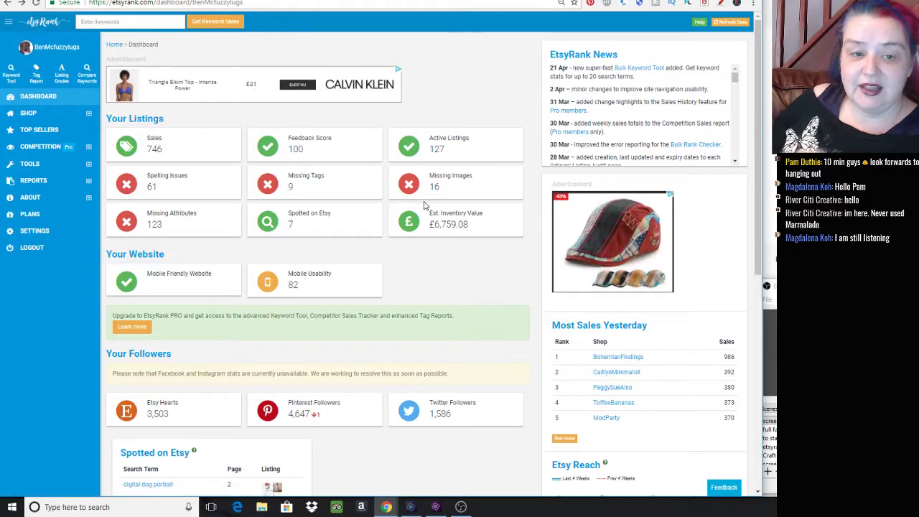
pyautogui.click(306, 226)
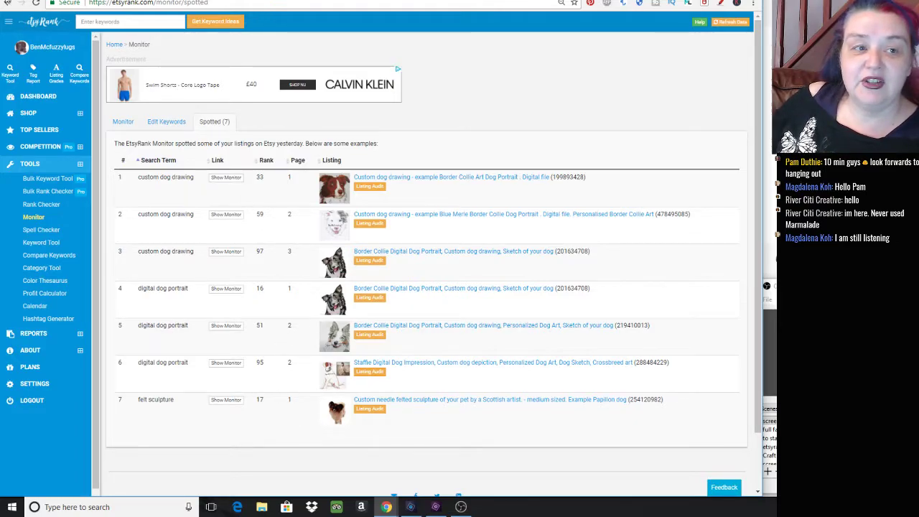
pyautogui.click(9, 4)
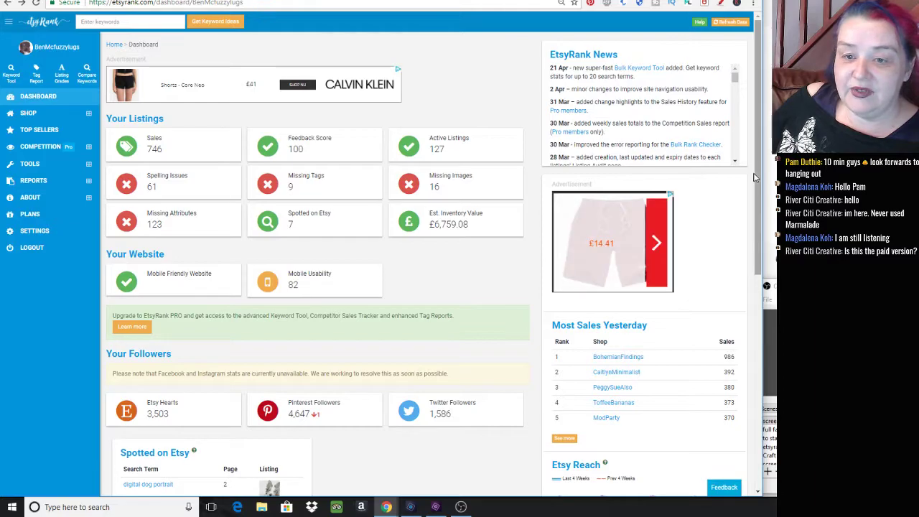
# Examine the dashboard's follower figures, spotted listings, Most Sales Yesterday ranking and Etsy Reach chart
pyautogui.moveTo(757, 169); pyautogui.dragTo(744, 298)
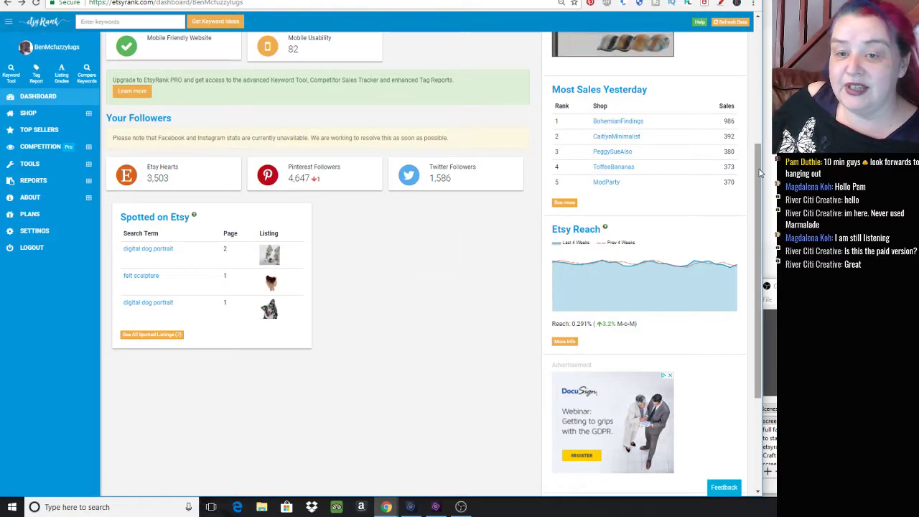
pyautogui.moveTo(758, 166); pyautogui.dragTo(751, 48)
pyautogui.scroll(-1, 751, 48)
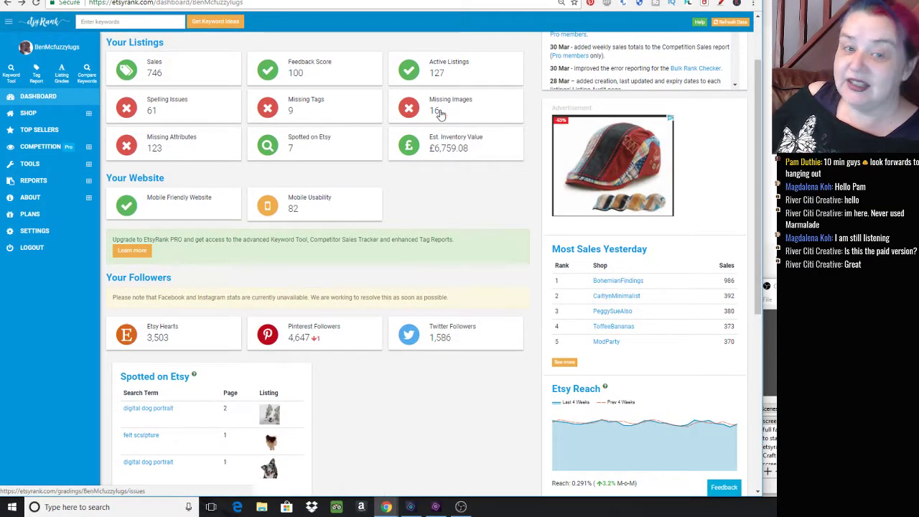
pyautogui.scroll(-2, 736, 184)
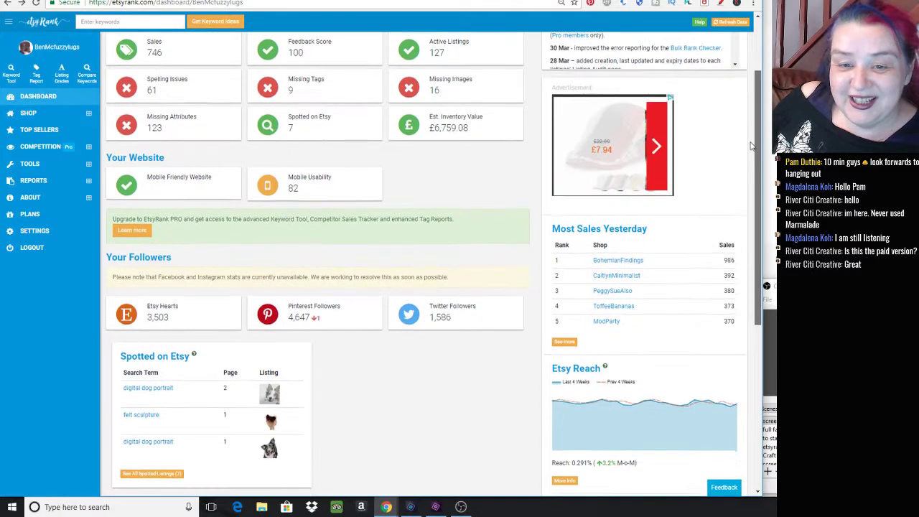
pyautogui.scroll(-1, 737, 189)
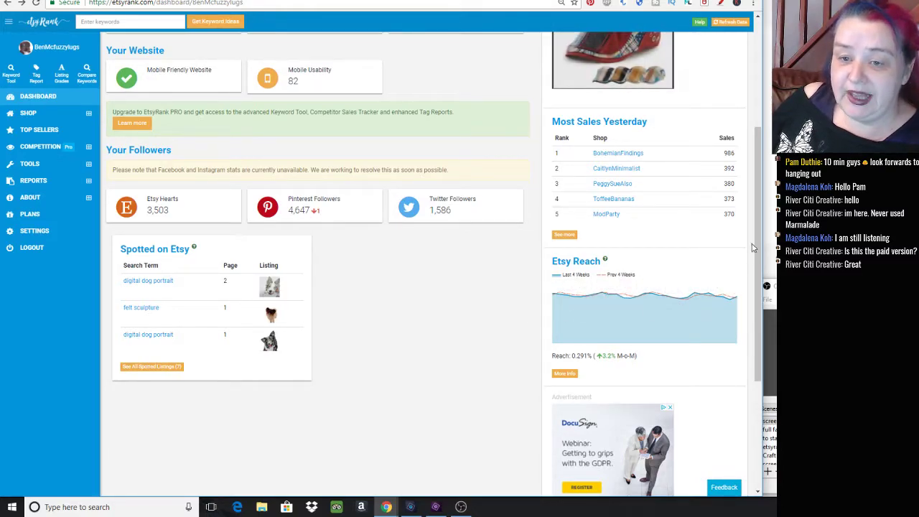
pyautogui.moveTo(759, 223); pyautogui.dragTo(760, 266)
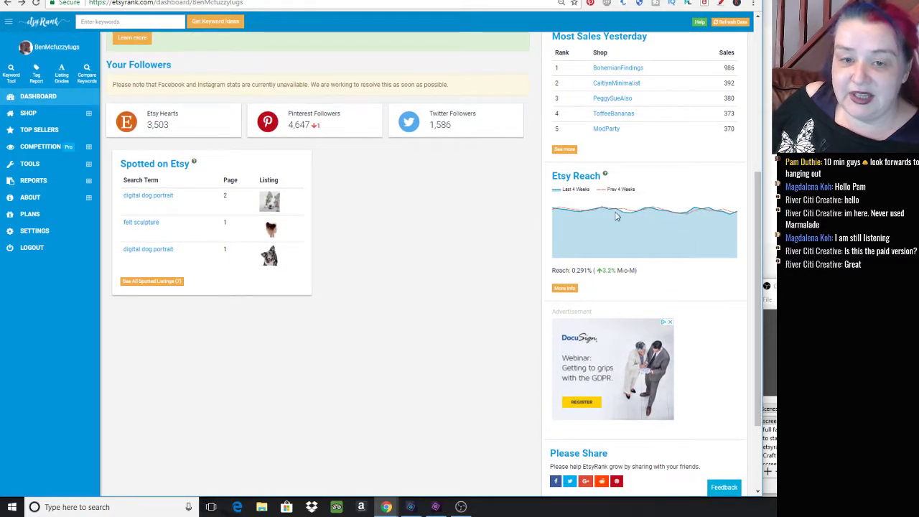
pyautogui.moveTo(606, 176)
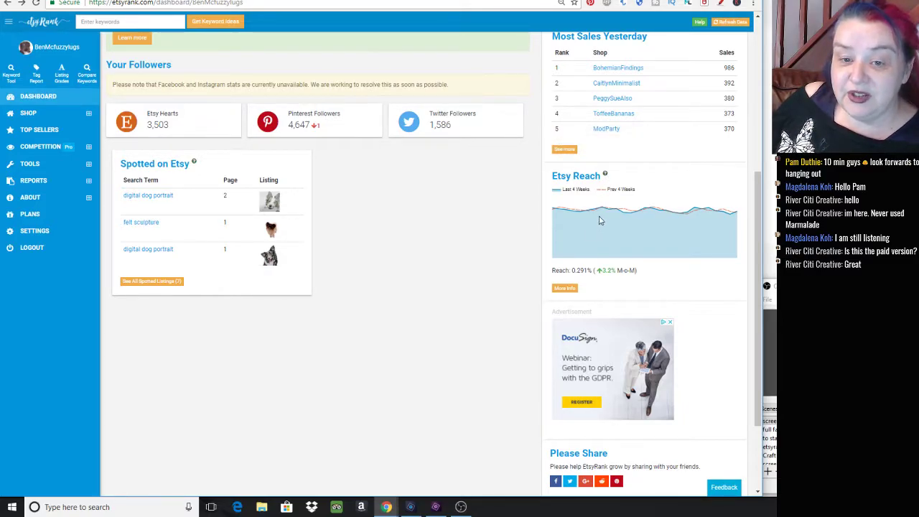
pyautogui.moveTo(606, 214)
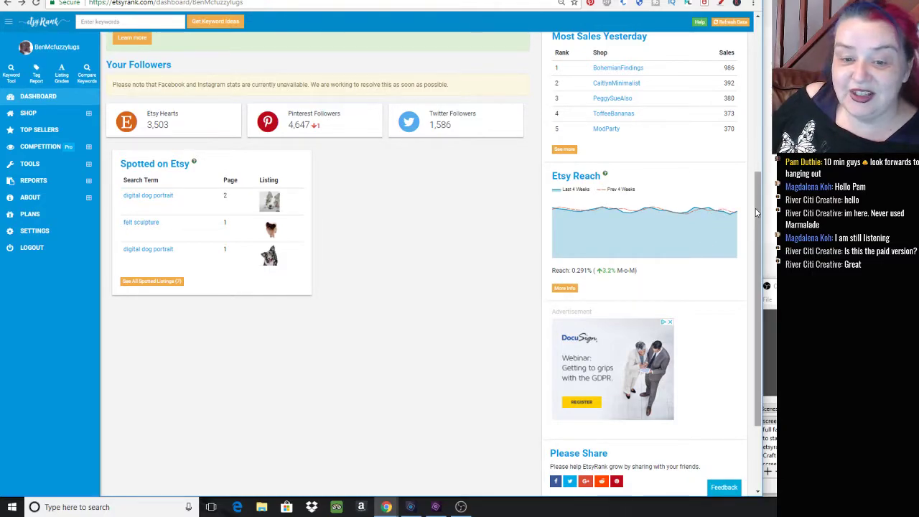
pyautogui.moveTo(755, 212)
pyautogui.mouseDown()
pyautogui.moveTo(755, 273)
pyautogui.moveTo(757, 212)
pyautogui.mouseUp()
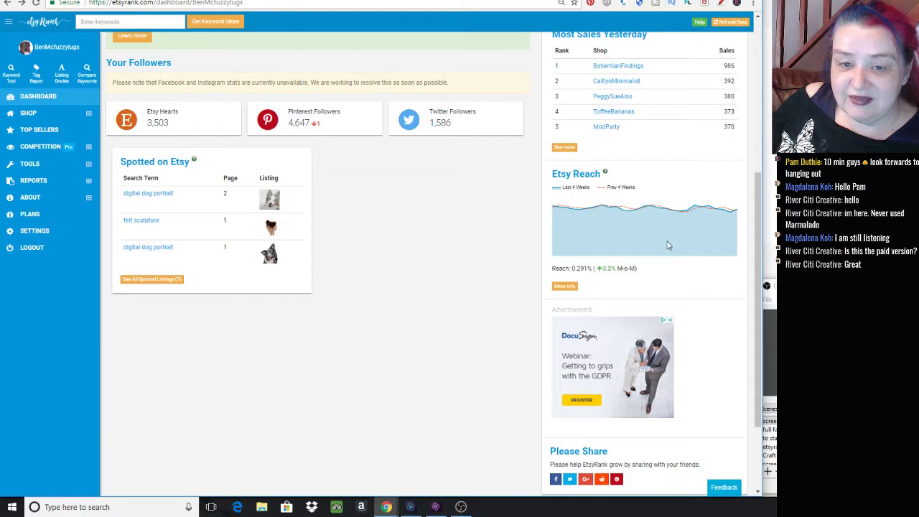
# View the detailed Market Report behind Etsy Reach and return to the start of the dashboard
pyautogui.click(566, 287)
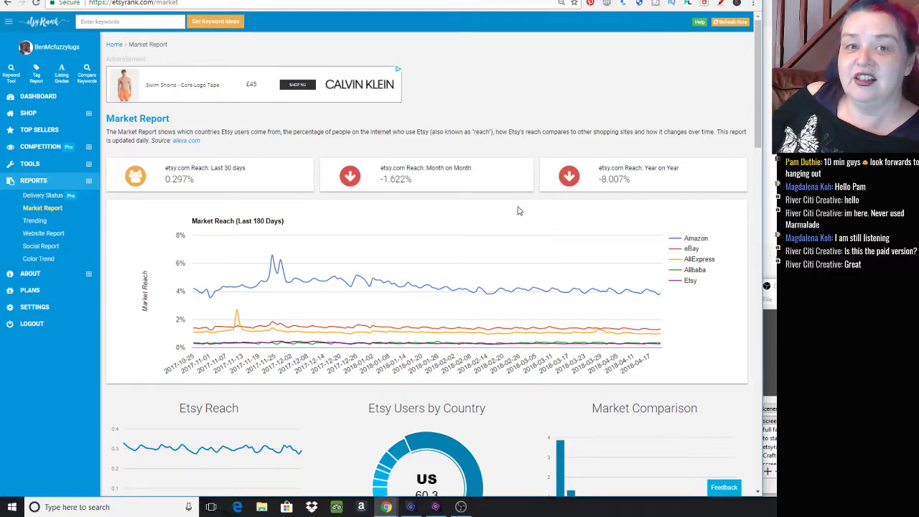
pyautogui.click(9, 5)
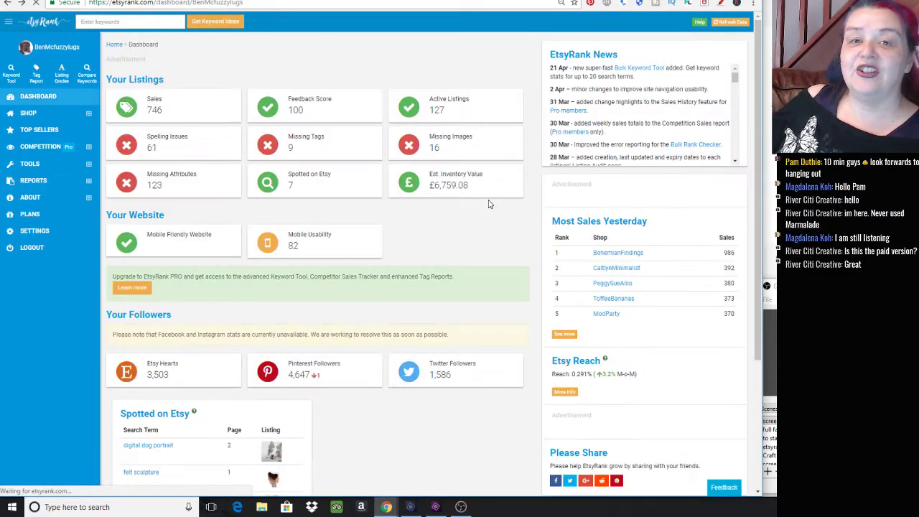
pyautogui.scroll(-4, 489, 205)
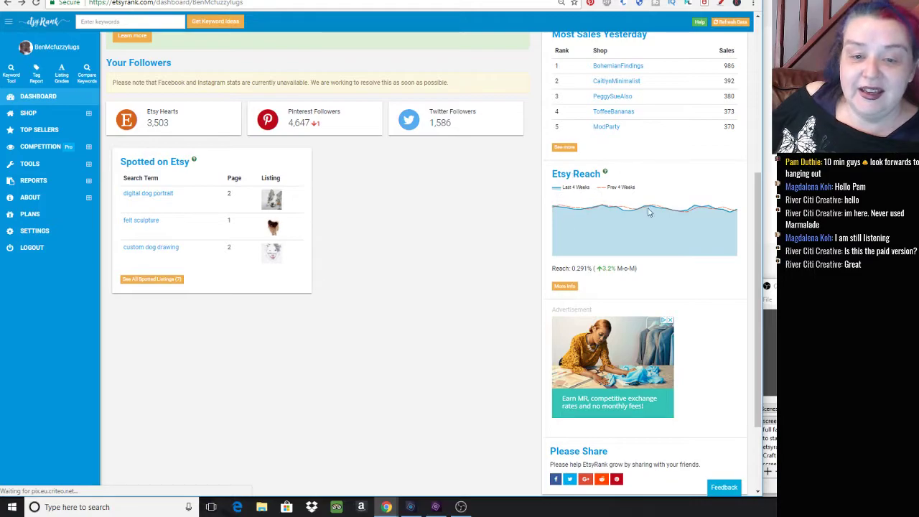
pyautogui.moveTo(760, 240); pyautogui.dragTo(742, 178)
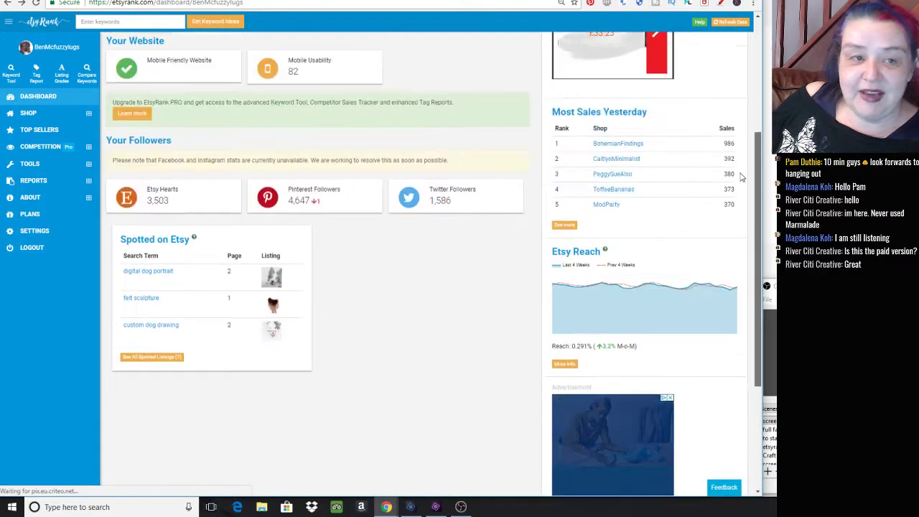
pyautogui.scroll(3, 742, 178)
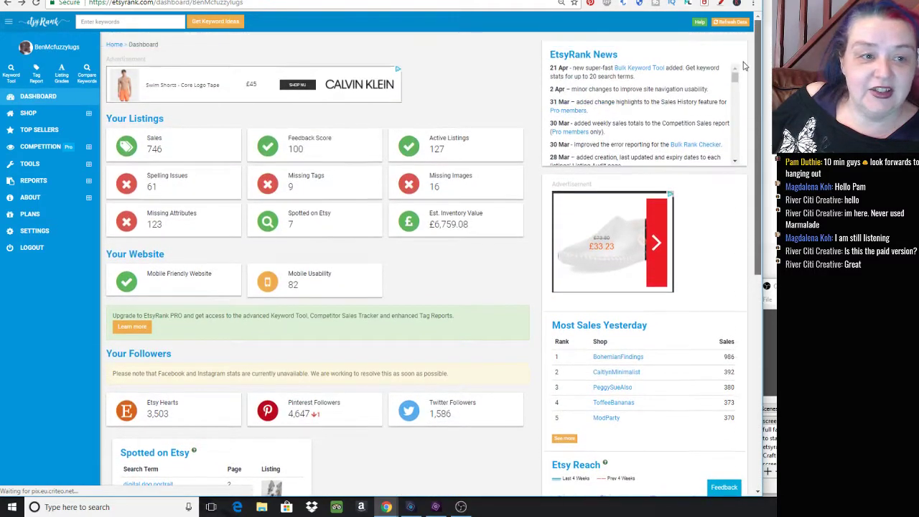
# Open the shop's Listings Summary and its Grades page
pyautogui.click(44, 115)
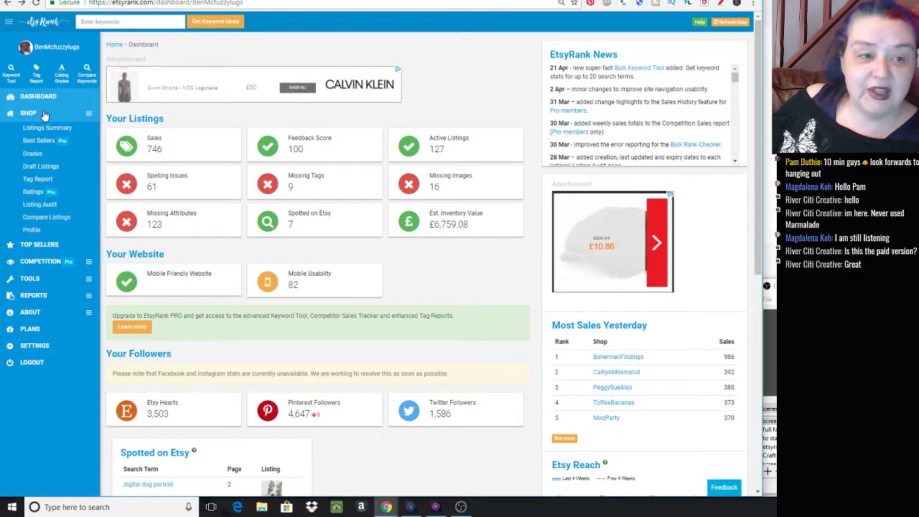
pyautogui.click(38, 132)
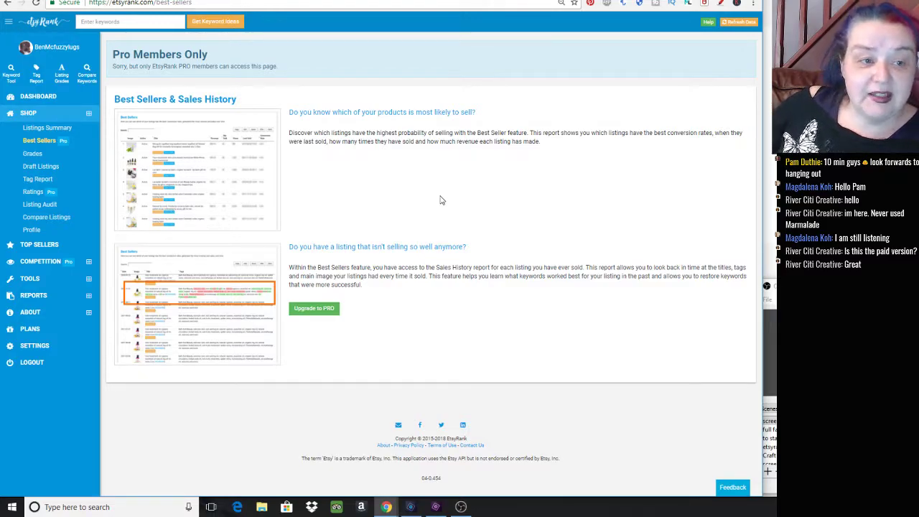
pyautogui.click(36, 157)
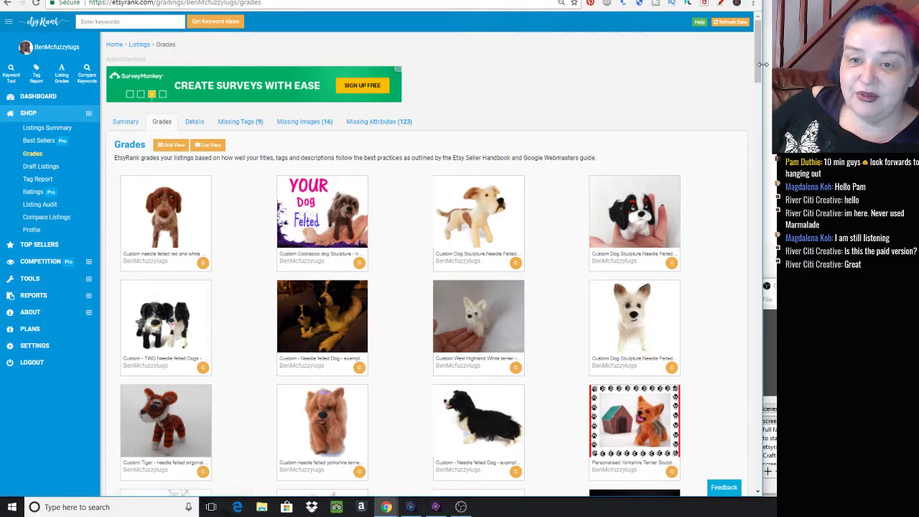
# Look through the graded listings and review the Listing Audit of the red and white German Shorthaired Pointer sculpture
pyautogui.moveTo(756, 58); pyautogui.dragTo(765, 181)
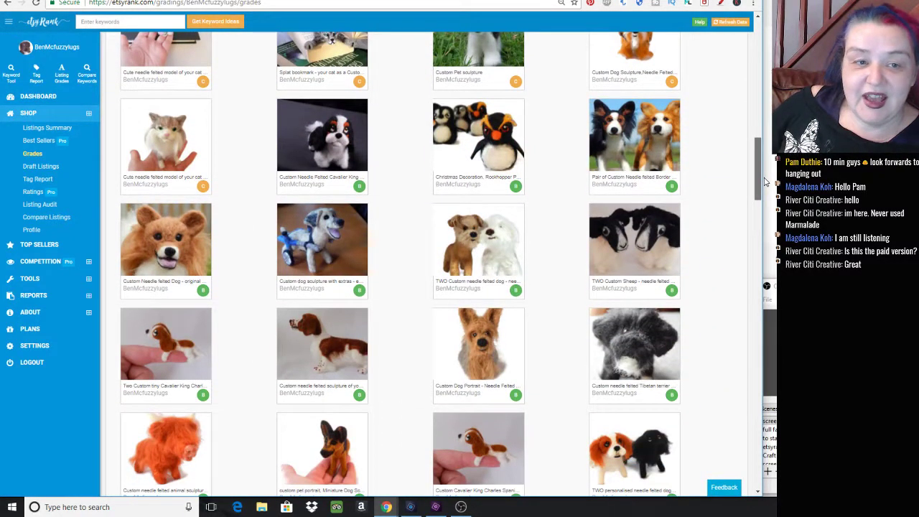
pyautogui.scroll(-2, 682, 237)
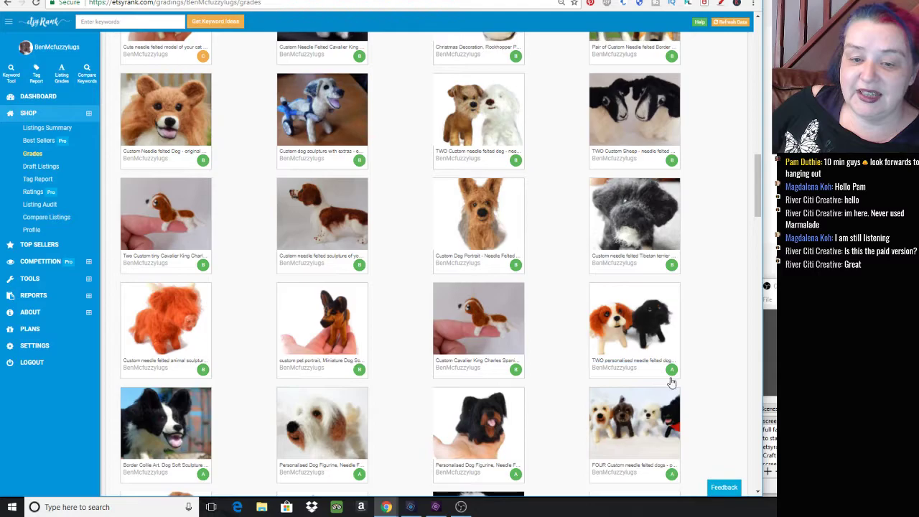
pyautogui.scroll(2, 757, 160)
pyautogui.moveTo(758, 159); pyautogui.dragTo(758, 57)
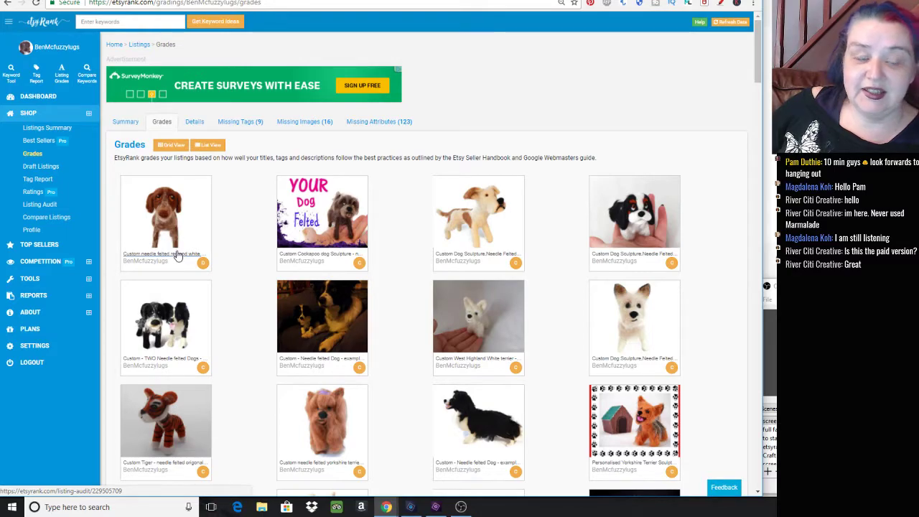
pyautogui.click(167, 221)
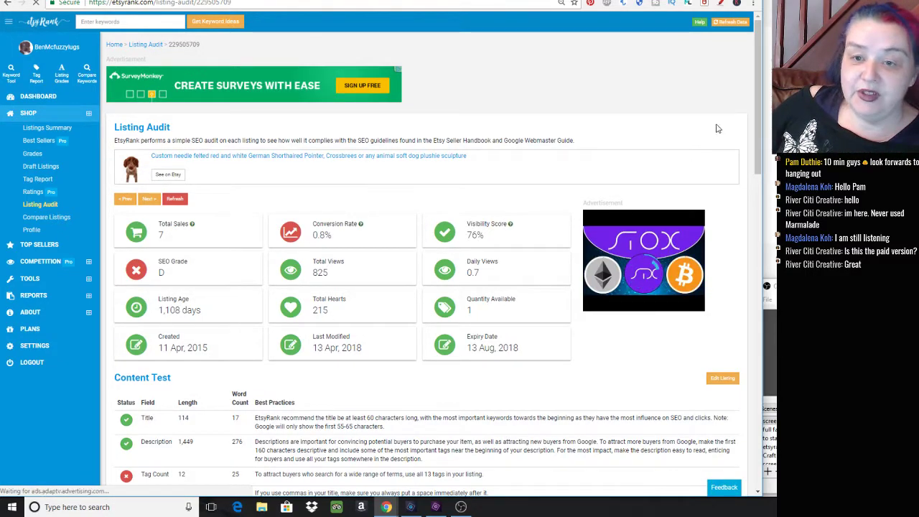
pyautogui.scroll(-3, 248, 225)
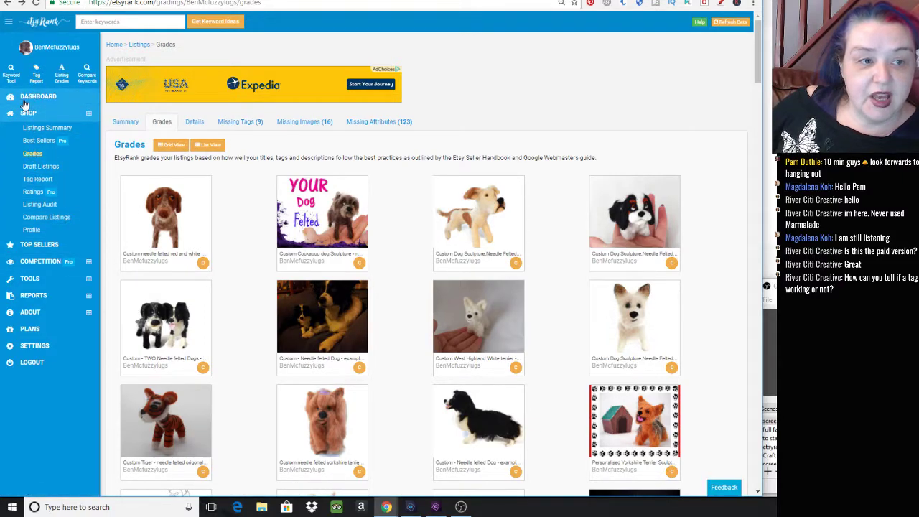
# View the Keyword Tool and the shop's Tag Report
pyautogui.click(10, 71)
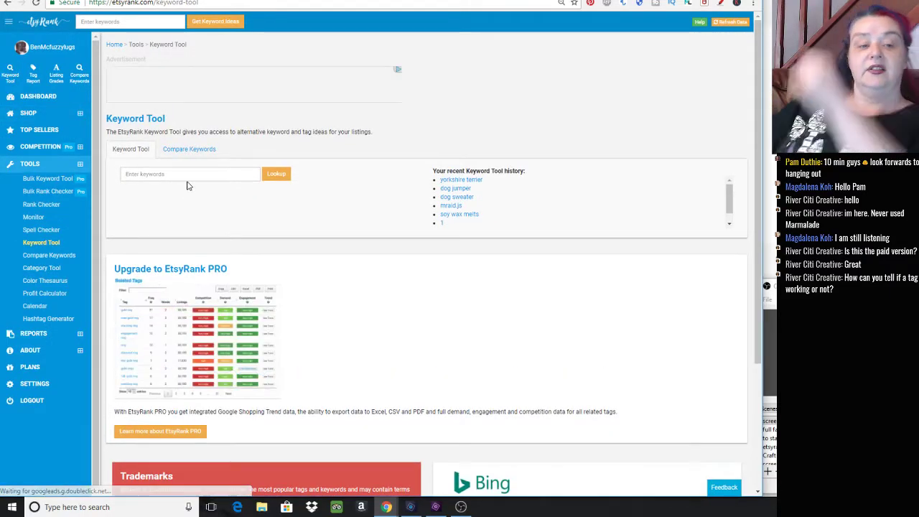
pyautogui.click(189, 174)
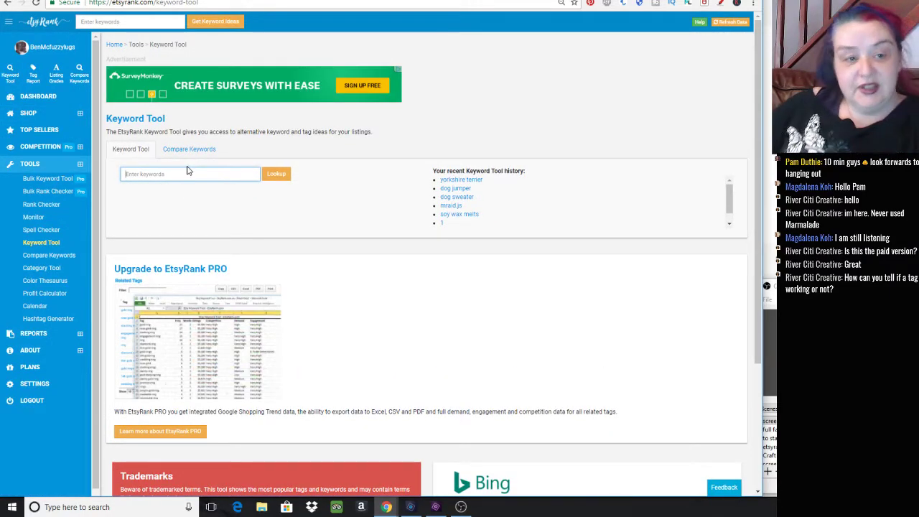
pyautogui.click(34, 81)
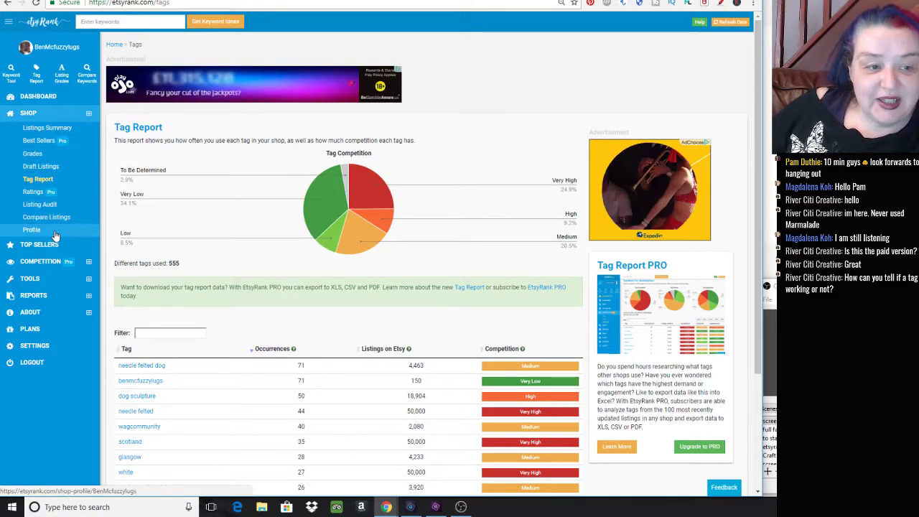
# Check the shop's ranking for "needle felted dog" in the Rank Checker with the shop location set to United Kingdom
pyautogui.click(48, 278)
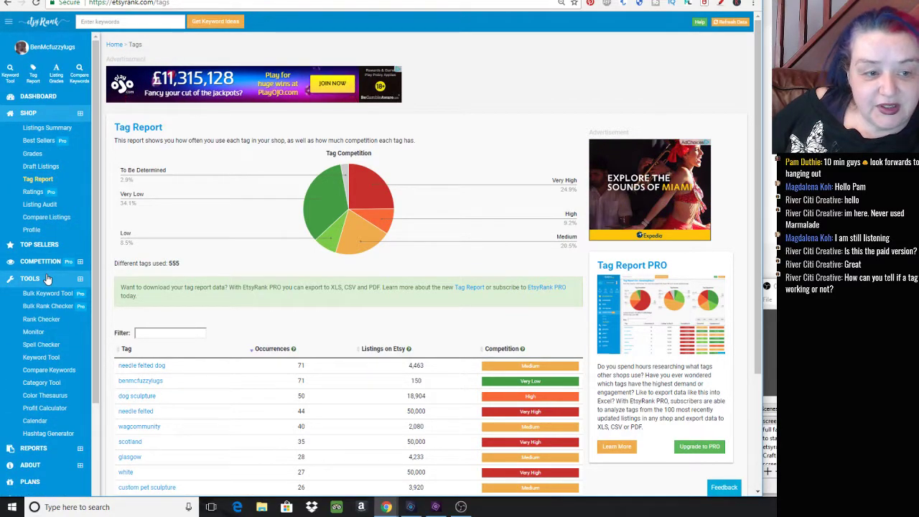
pyautogui.click(41, 319)
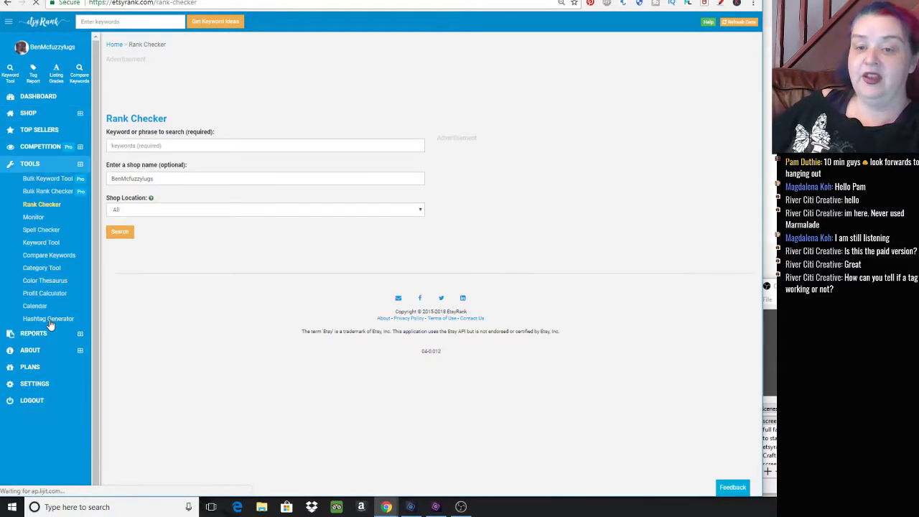
pyautogui.click(205, 148)
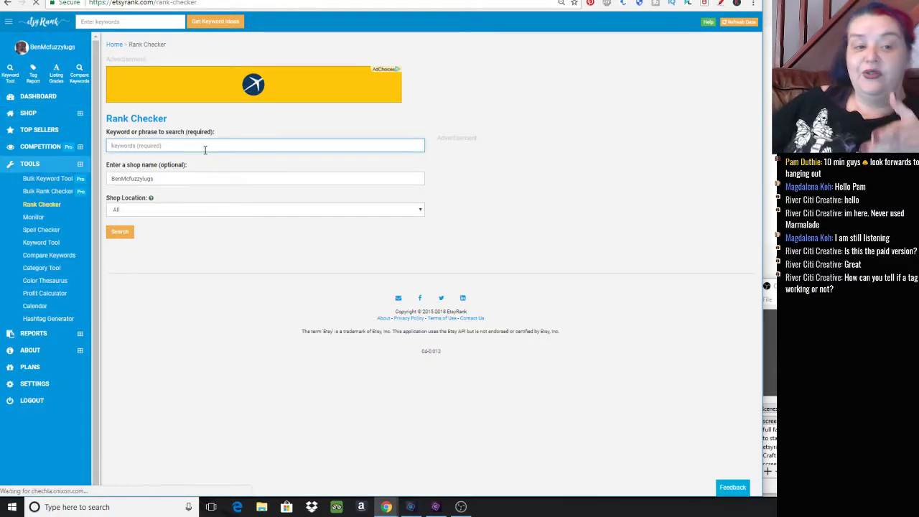
pyautogui.write('ne')
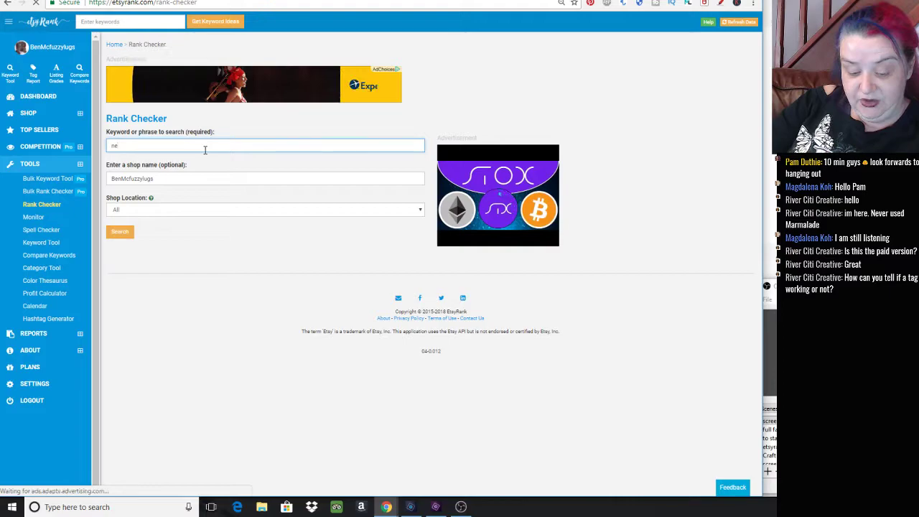
pyautogui.write('edle felted dog')
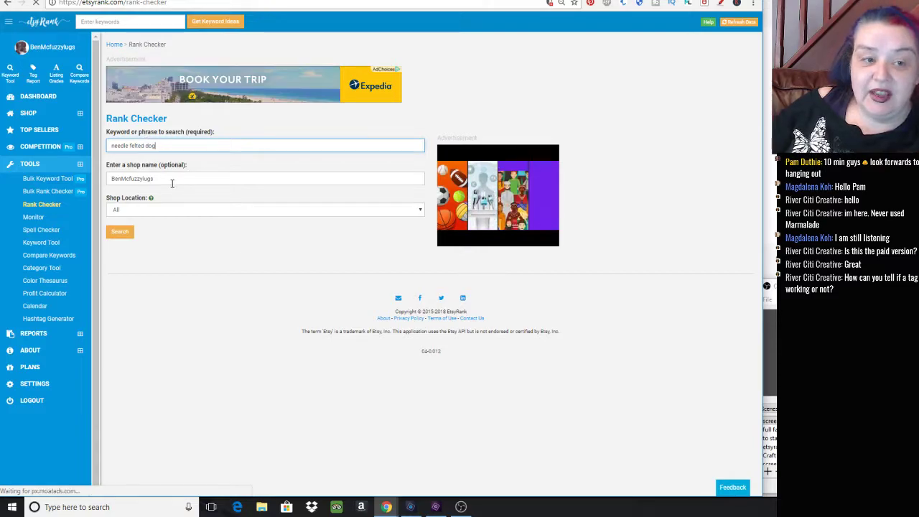
pyautogui.click(170, 212)
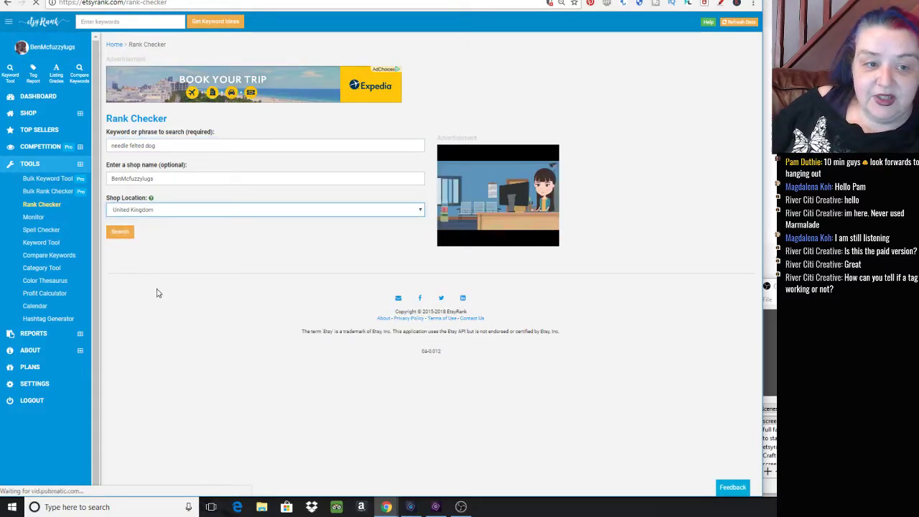
pyautogui.click(121, 233)
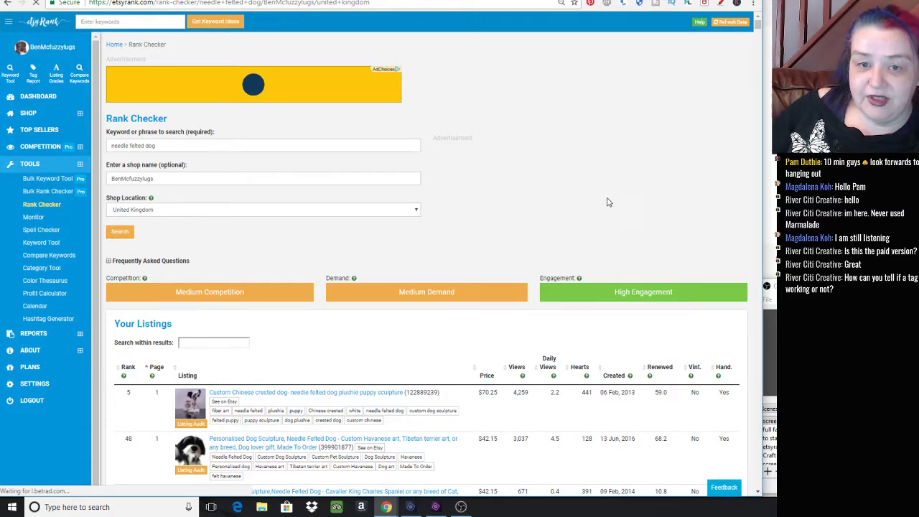
# Look through the shop's ranked listings for their rank, page, views and hearts
pyautogui.scroll(-1, 610, 202)
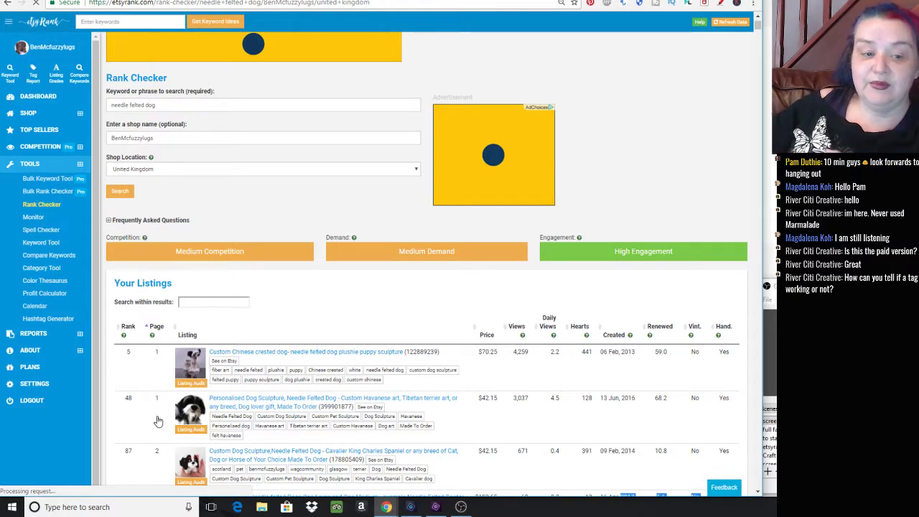
pyautogui.scroll(-5, 158, 421)
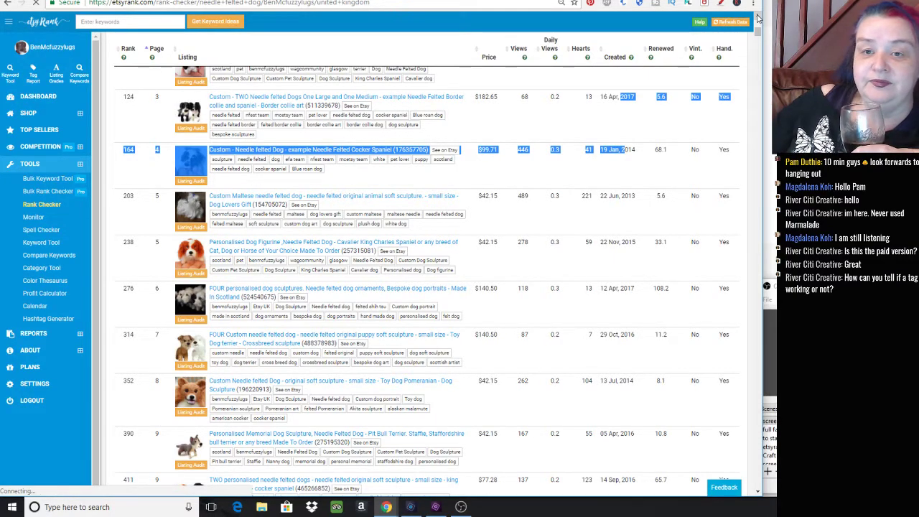
pyautogui.scroll(4, 754, 18)
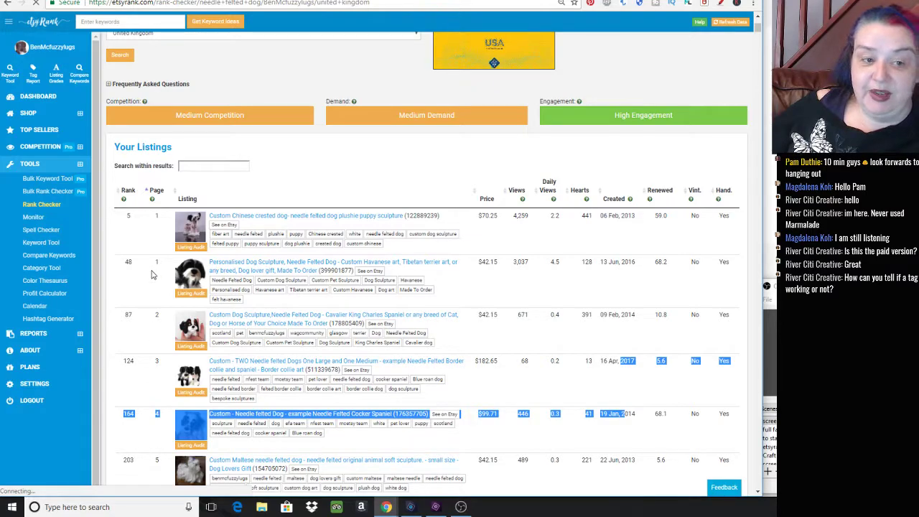
pyautogui.click(343, 162)
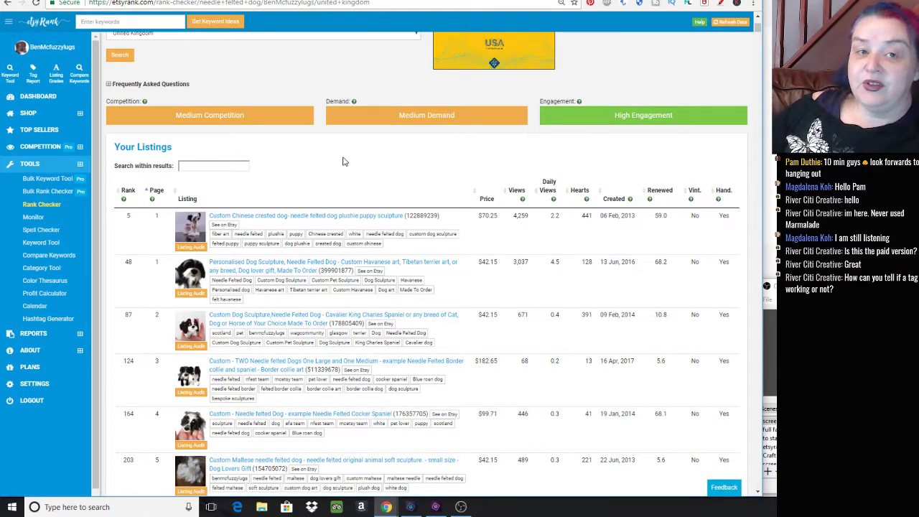
# Open the Custom Chinese crested dog listing on Etsy and view the search terms in the shop's Stats
pyautogui.click(302, 219)
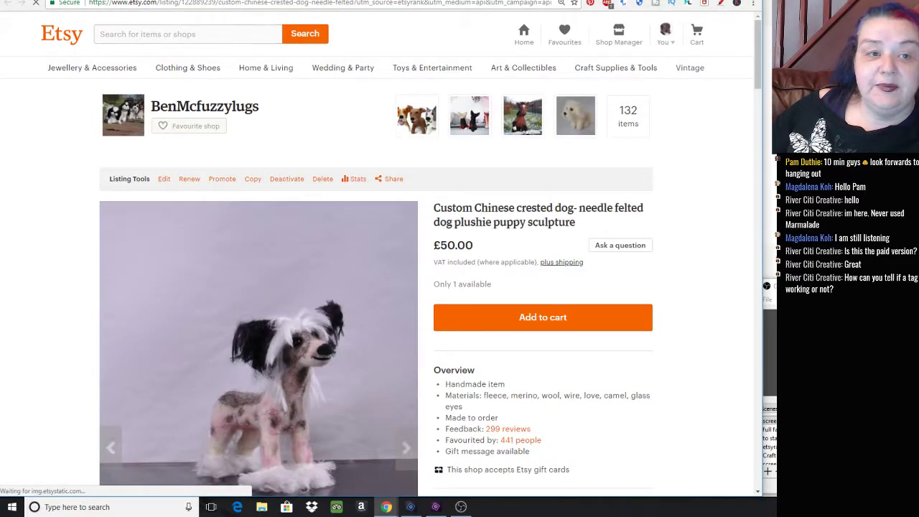
pyautogui.click(622, 31)
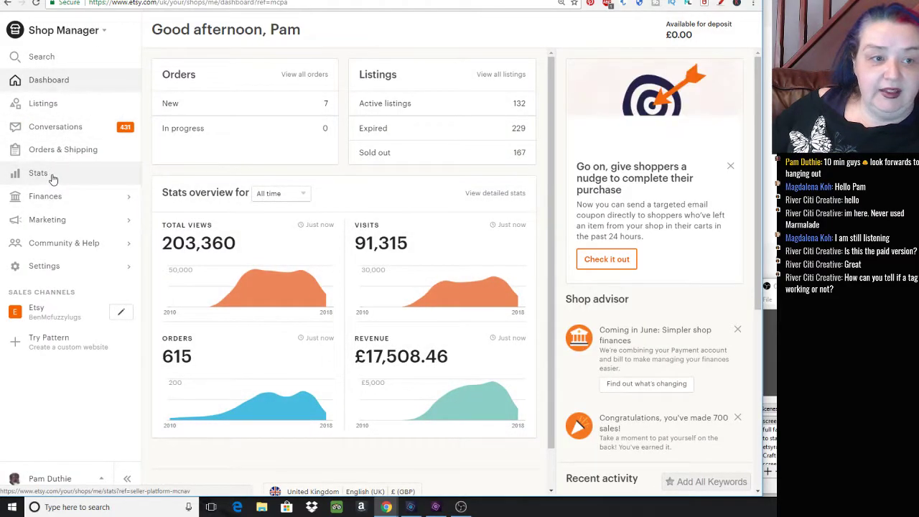
pyautogui.click(52, 176)
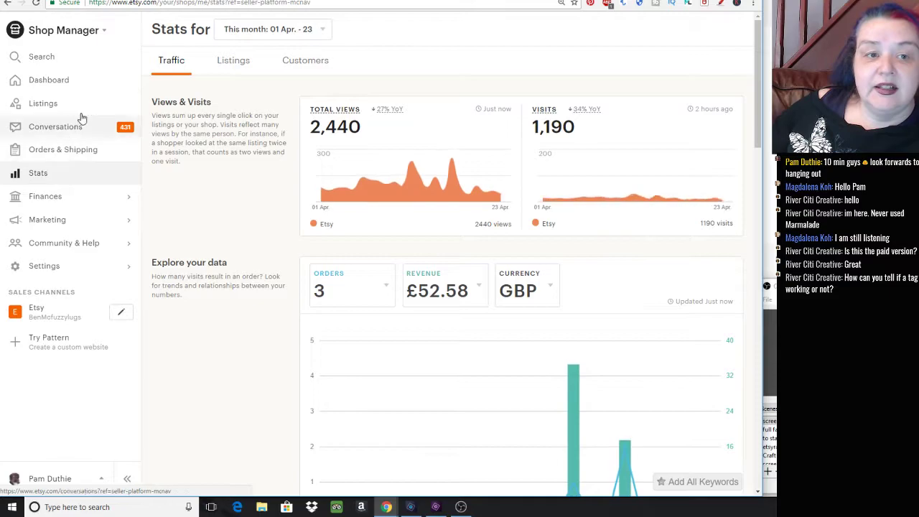
pyautogui.moveTo(763, 92); pyautogui.dragTo(750, 259)
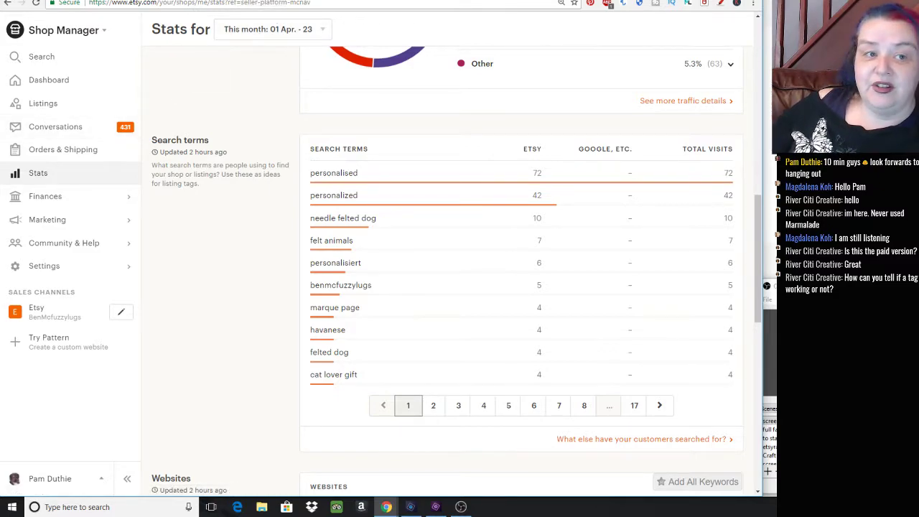
# Switch back to EtsyRank and view the shop's Tag Report and its Ratings page
pyautogui.hotkey('ctrl', 'Tab')
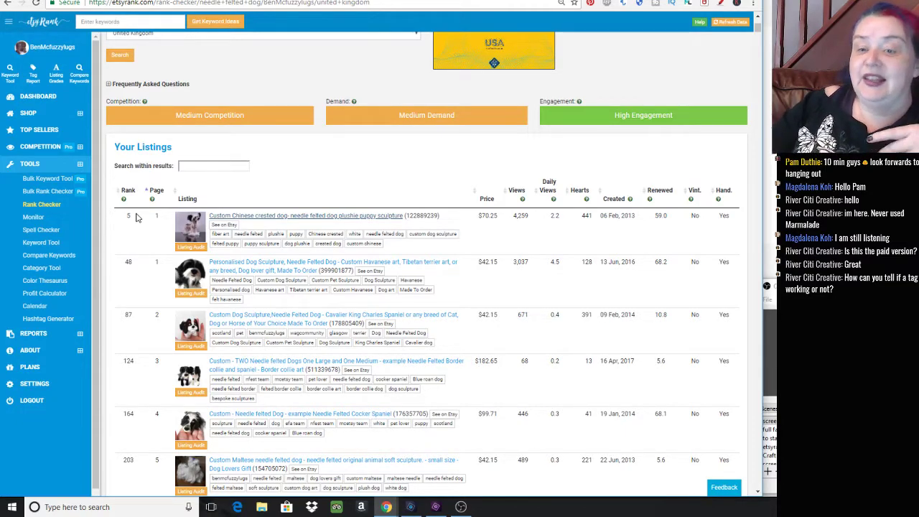
pyautogui.click(46, 114)
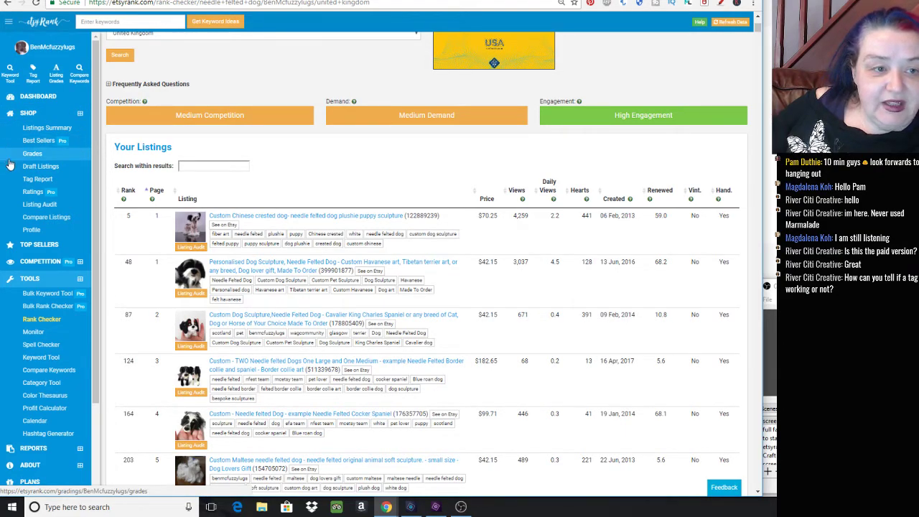
pyautogui.click(42, 181)
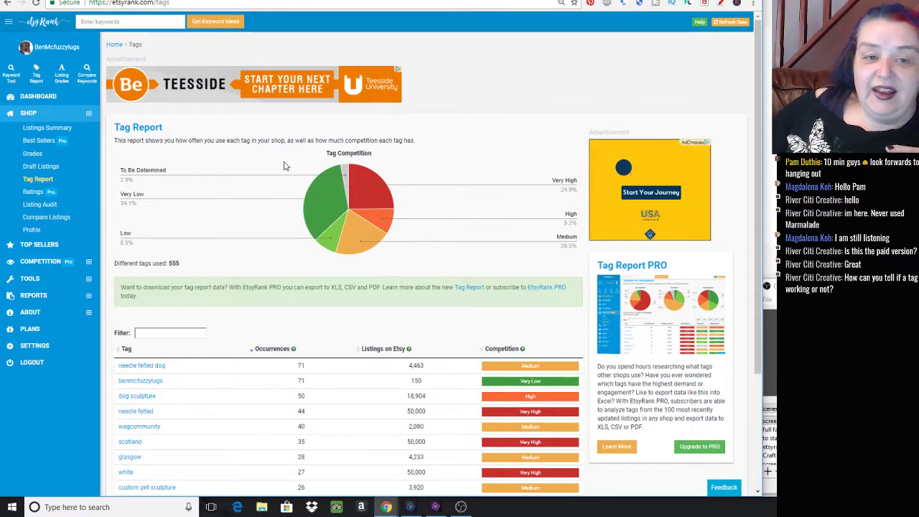
pyautogui.moveTo(757, 68); pyautogui.dragTo(755, 197)
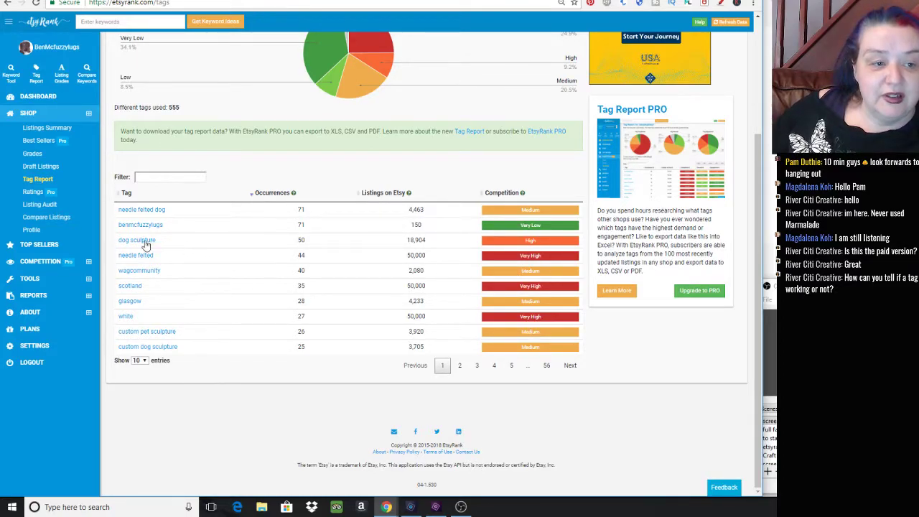
pyautogui.click(34, 192)
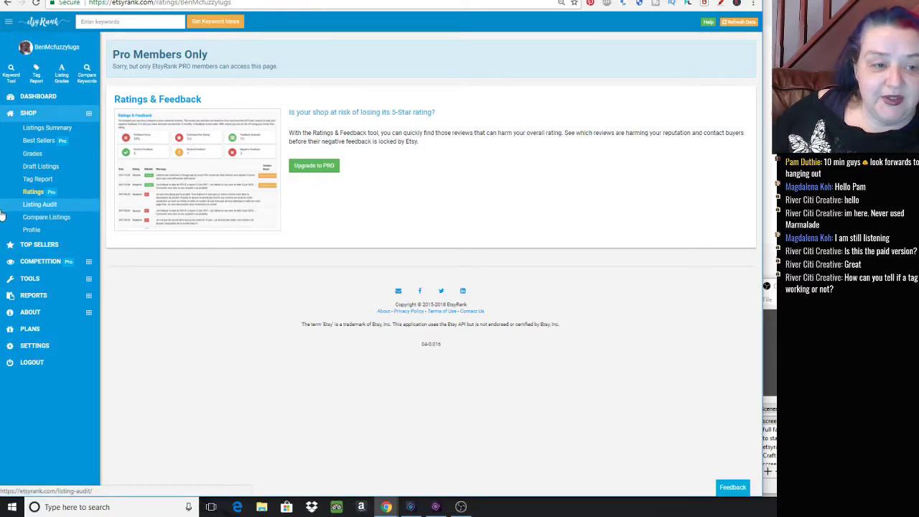
# Open the Listing Audit of the "1/2 SPLAT - back black kitty bookmark" and examine its tag analysis and summary scores
pyautogui.click(39, 205)
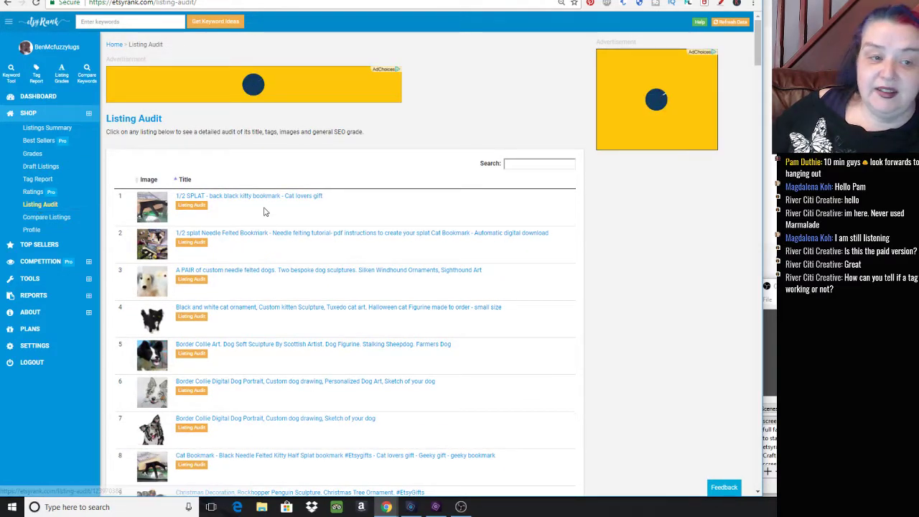
pyautogui.click(195, 207)
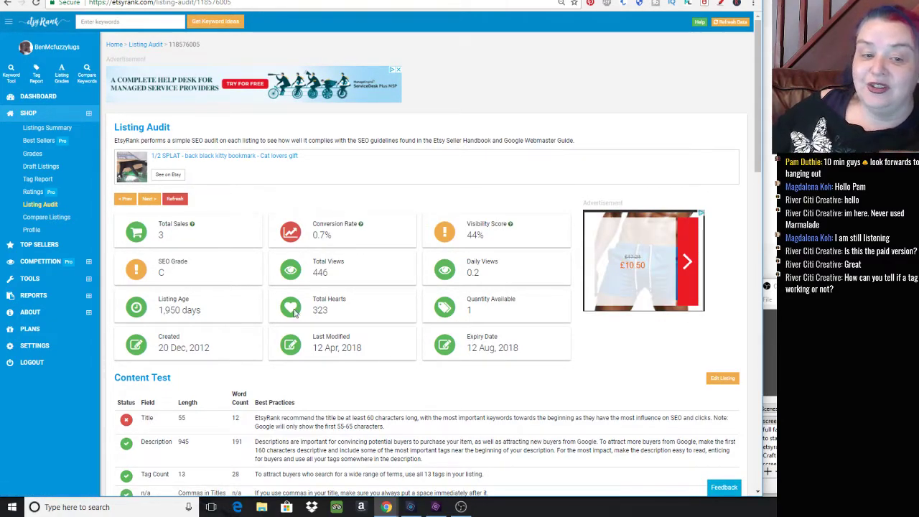
pyautogui.moveTo(759, 92); pyautogui.dragTo(750, 138)
pyautogui.scroll(-5, 526, 245)
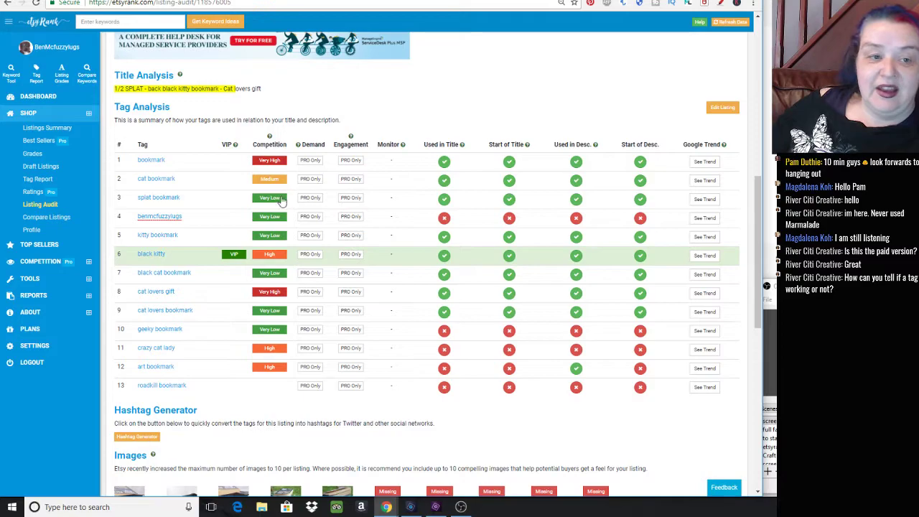
pyautogui.moveTo(758, 203); pyautogui.dragTo(751, 68)
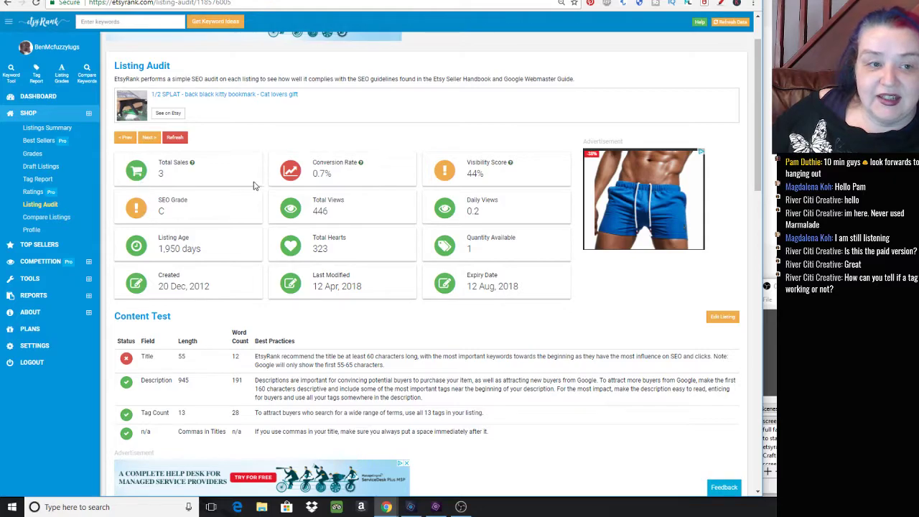
pyautogui.moveTo(192, 165)
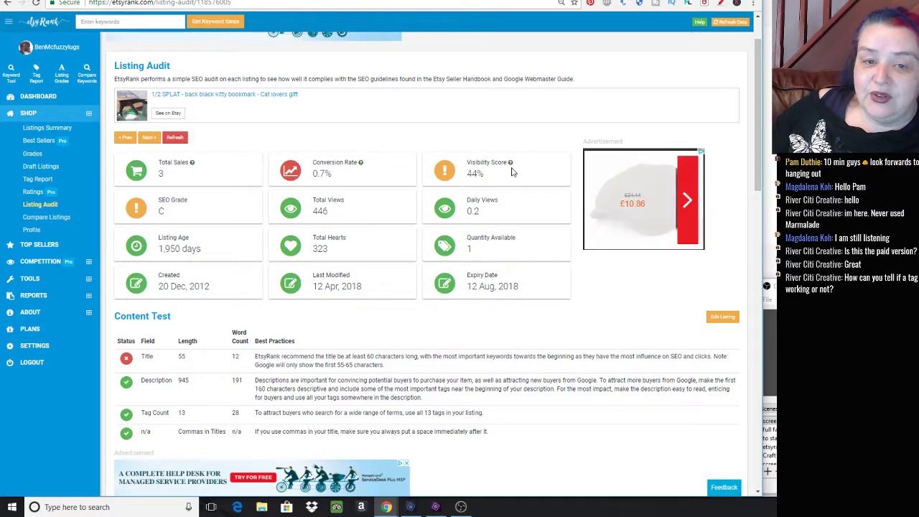
pyautogui.moveTo(512, 164)
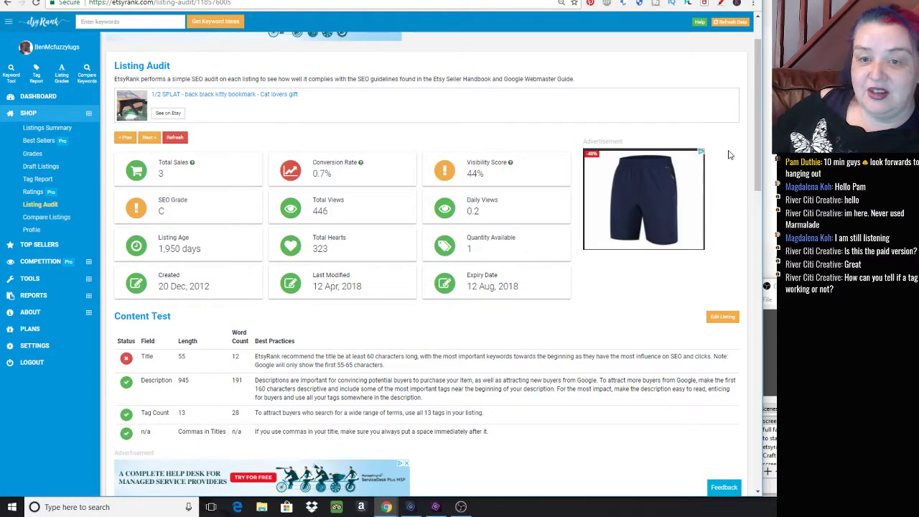
# View the Google Trend for the bookmark listing's "bookmark" tag and return to the audit
pyautogui.moveTo(758, 144); pyautogui.dragTo(743, 294)
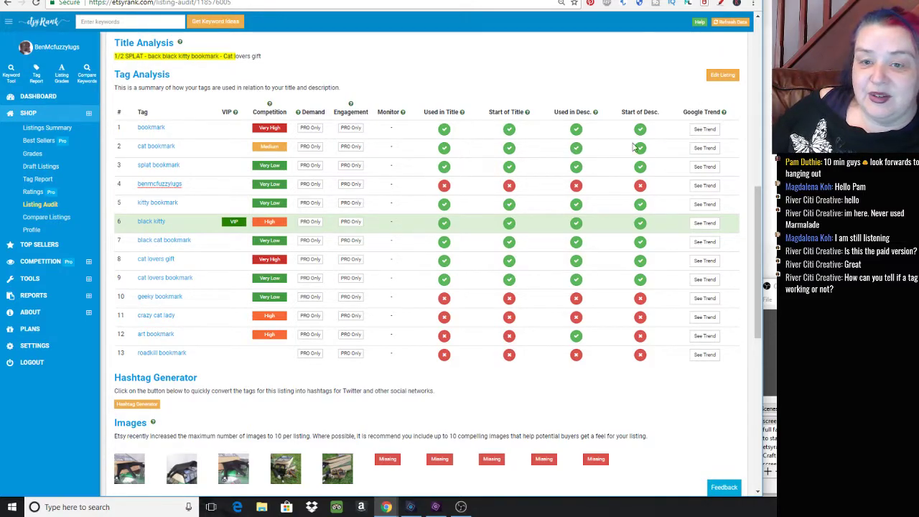
pyautogui.click(705, 129)
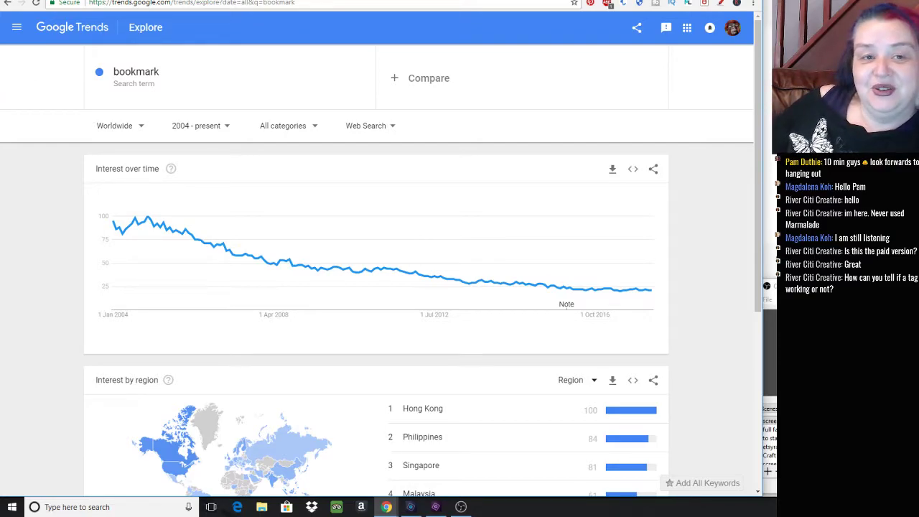
pyautogui.hotkey('ctrl', 'Tab')
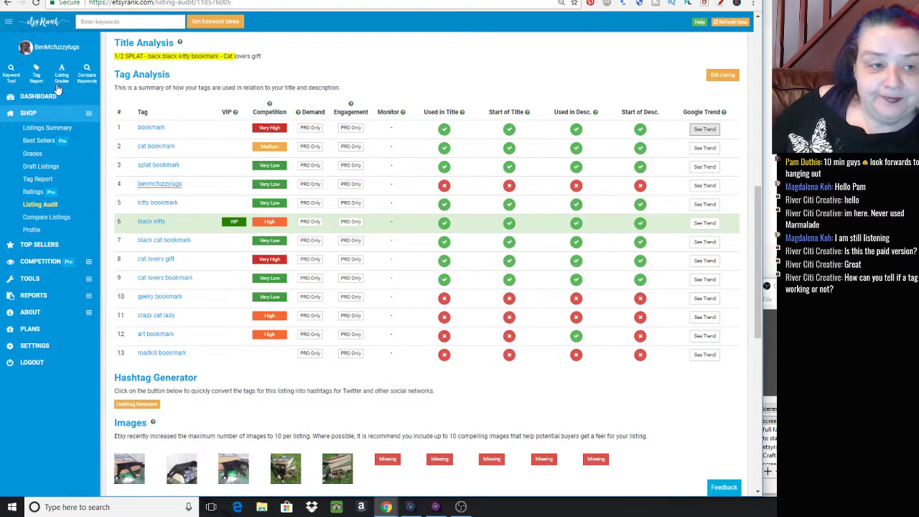
# Open Compare Listings and enter the Personalised Yorkshire Terrier Sculpture's listing ID 162741906, taken from its Etsy page, as the first listing
pyautogui.click(64, 220)
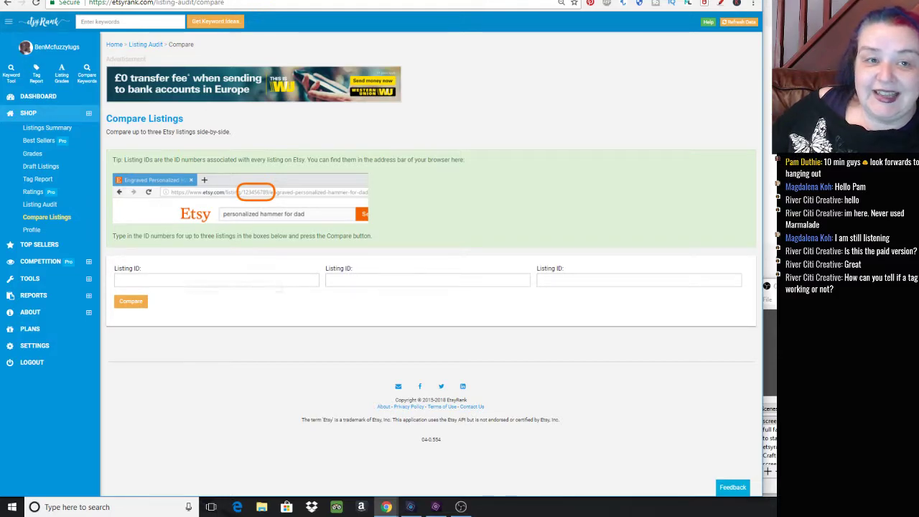
pyautogui.hotkey('ctrl', 'Tab')
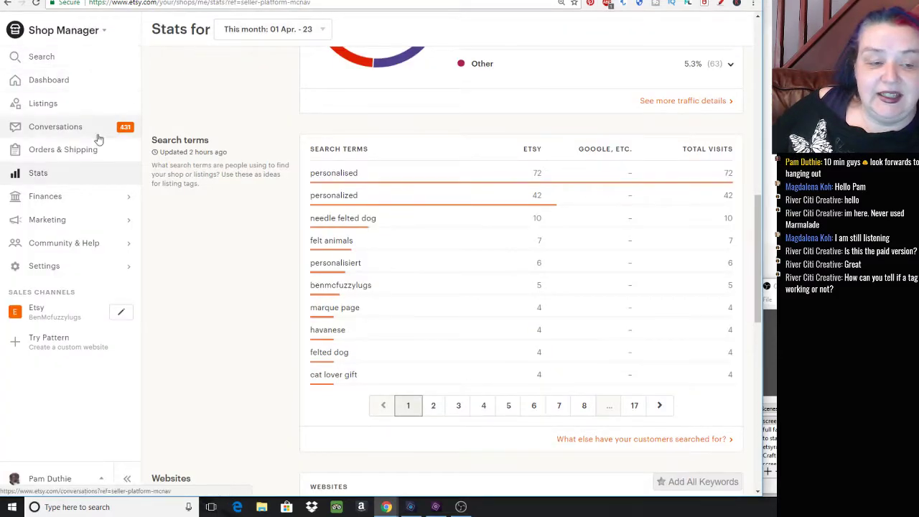
pyautogui.click(49, 317)
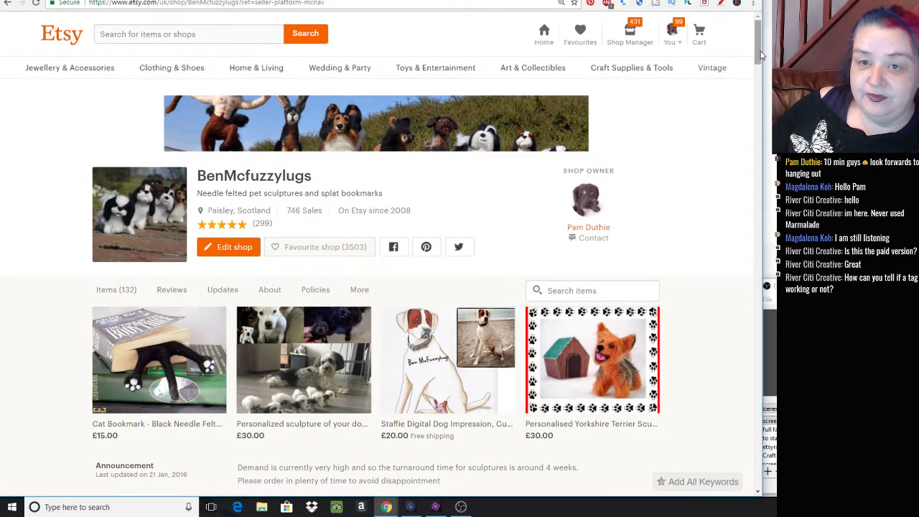
pyautogui.scroll(-8, 755, 105)
pyautogui.scroll(2, 756, 105)
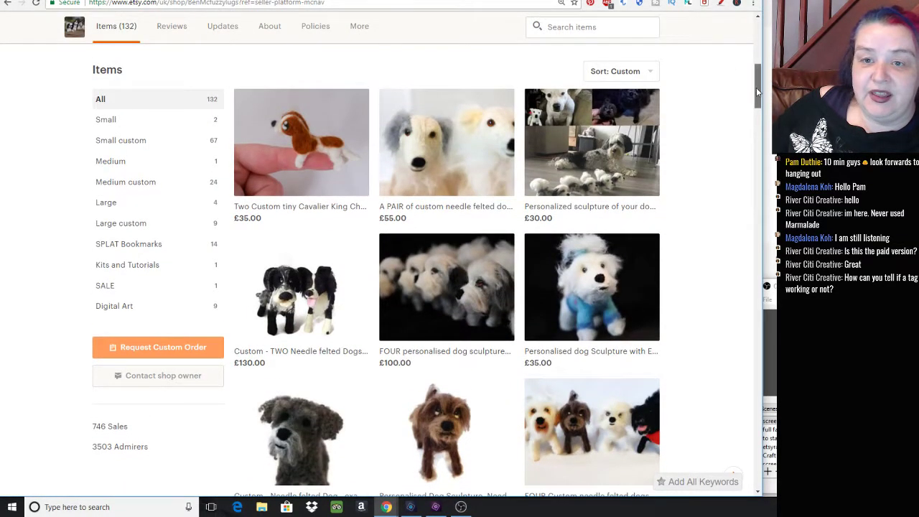
pyautogui.scroll(4, 754, 90)
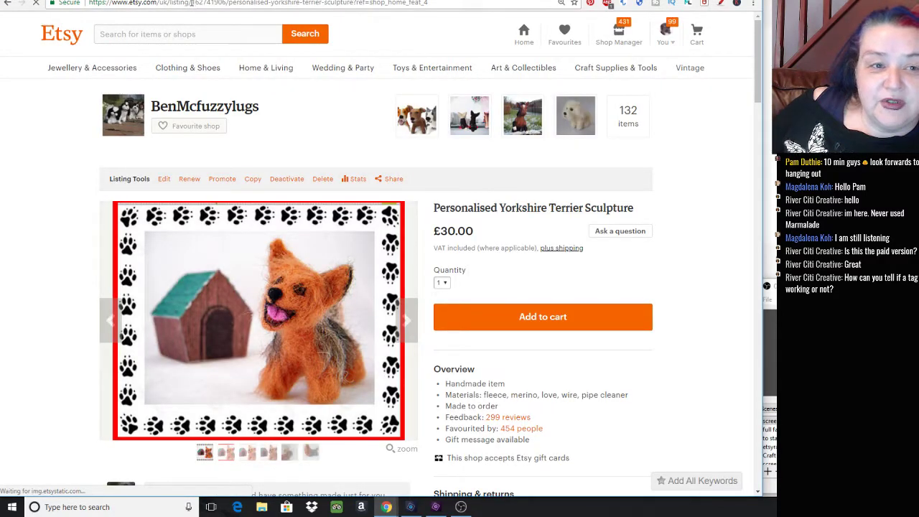
pyautogui.moveTo(191, 3); pyautogui.dragTo(222, 4)
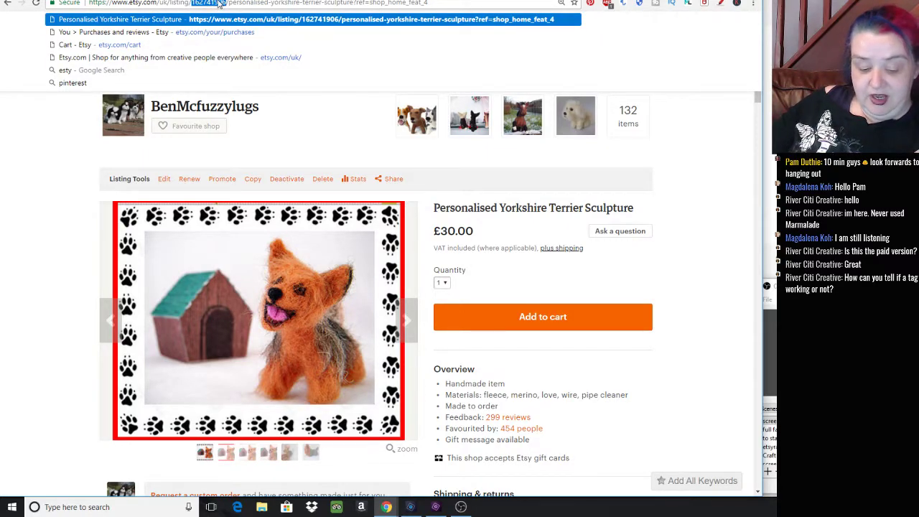
pyautogui.hotkey('ctrl', 'Tab')
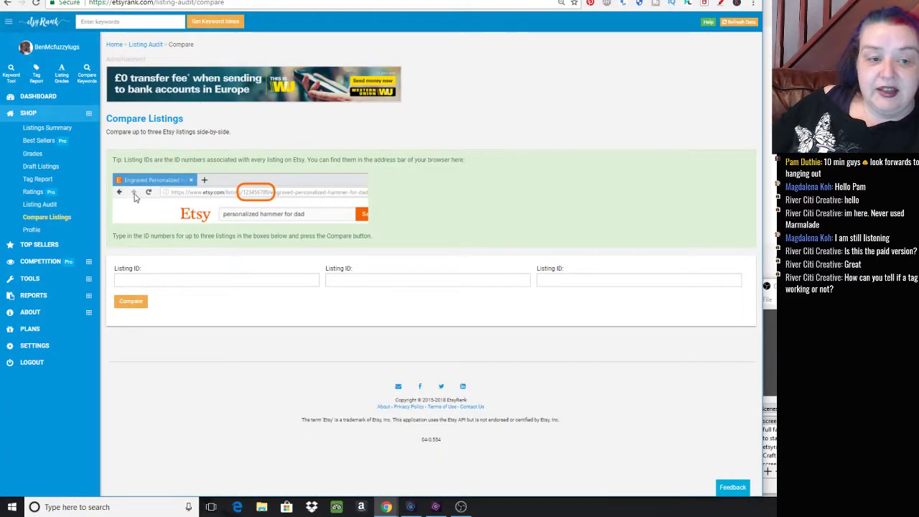
pyautogui.click(177, 279)
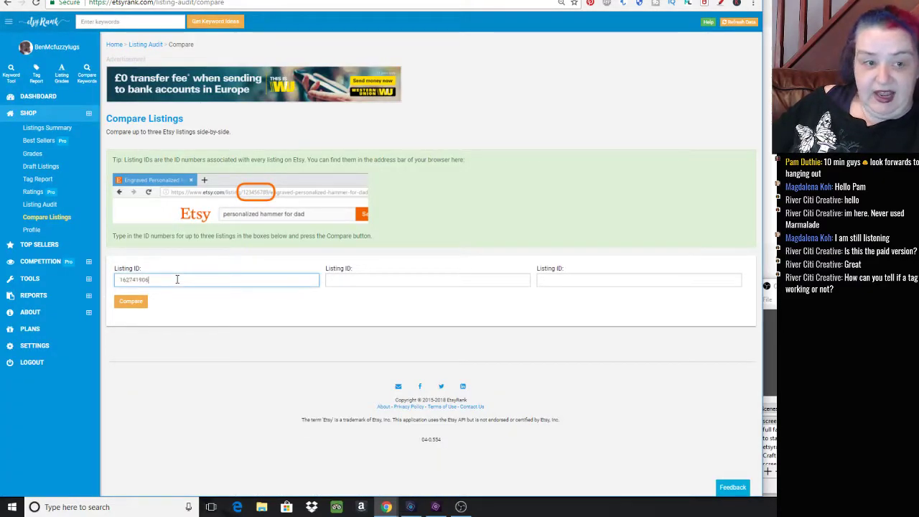
# Copy listing ID 218793493 from the Bay Horse Sculpture's Etsy page and enter it as the second listing to compare
pyautogui.hotkey('ctrl', 'shift', 'Tab')
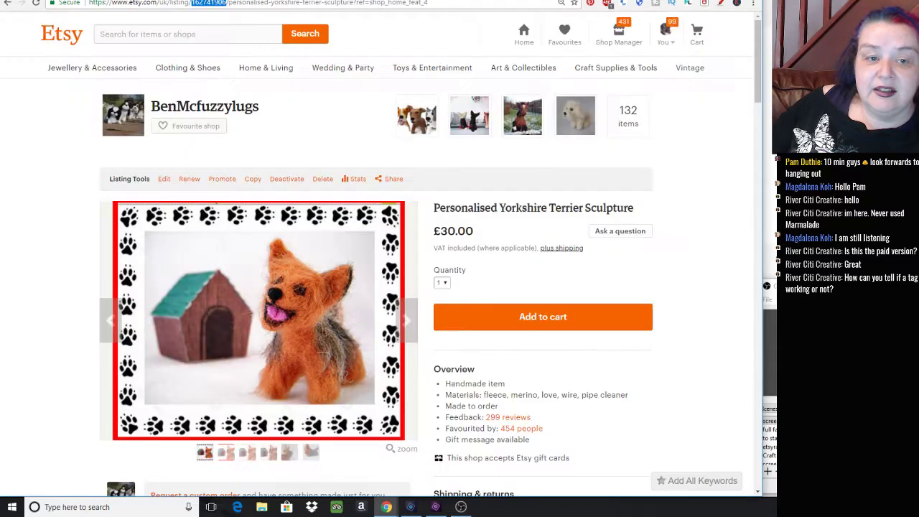
pyautogui.click(508, 128)
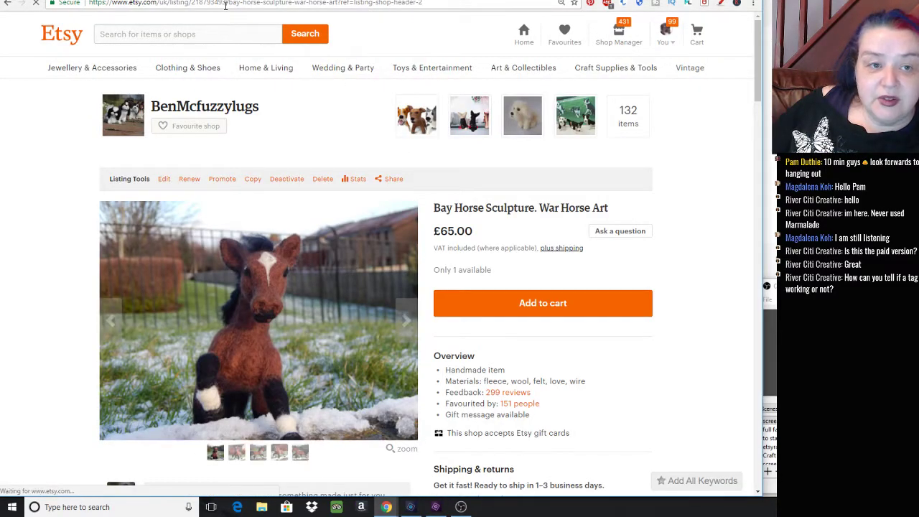
pyautogui.moveTo(213, 5); pyautogui.dragTo(193, 7)
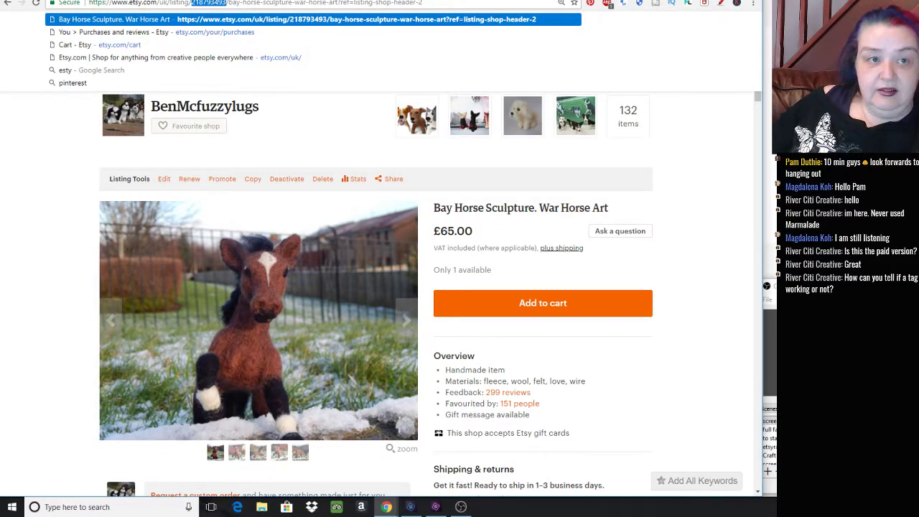
pyautogui.hotkey('ctrl', 'Tab')
pyautogui.click(365, 277)
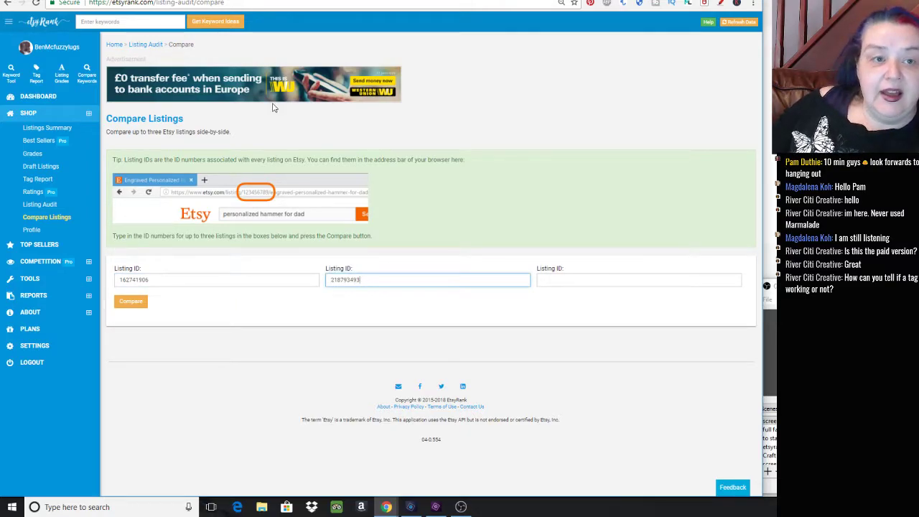
# Copy listing ID 384301014 from the "Your dog at your wedding" Etsy page and enter it as the third listing to compare
pyautogui.hotkey('ctrl', 'shift', 'Tab')
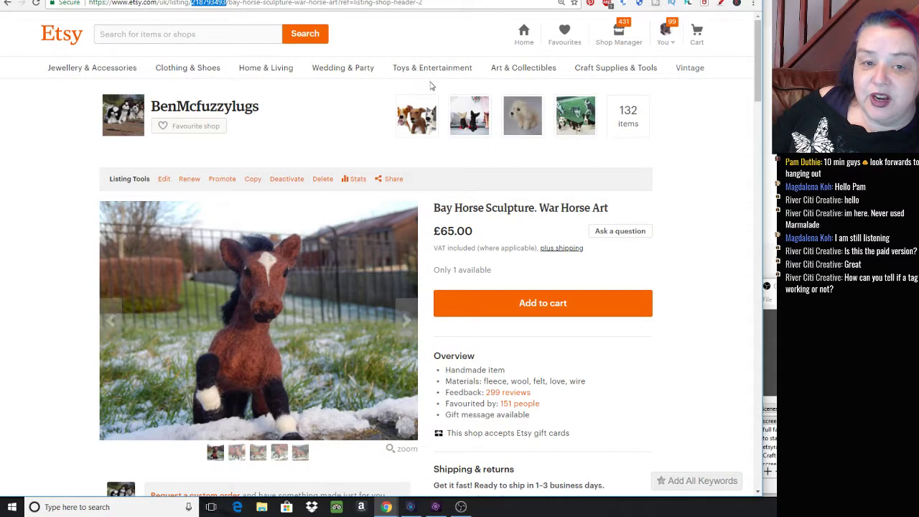
pyautogui.click(468, 128)
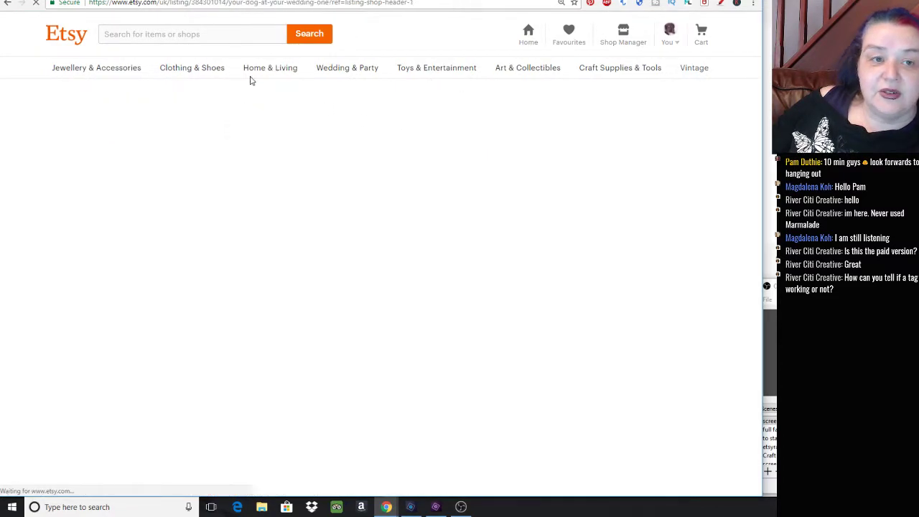
pyautogui.doubleClick(219, 4)
pyautogui.hotkey('ctrl', 'c')
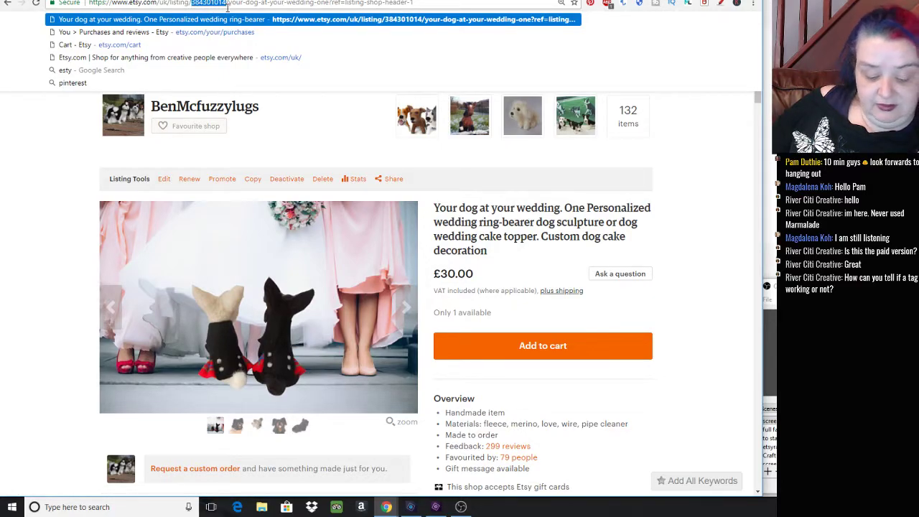
pyautogui.hotkey('ctrl', 'Tab')
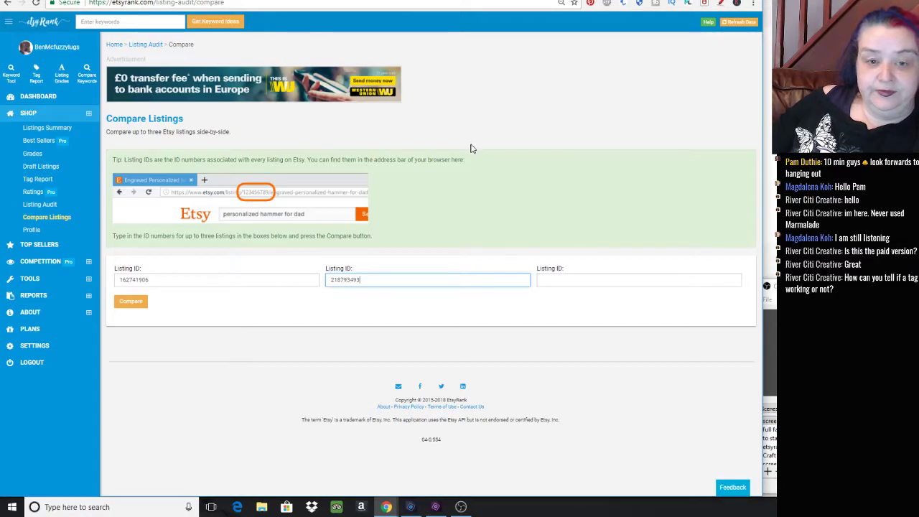
pyautogui.click(579, 281)
pyautogui.hotkey('ctrl', 'v')
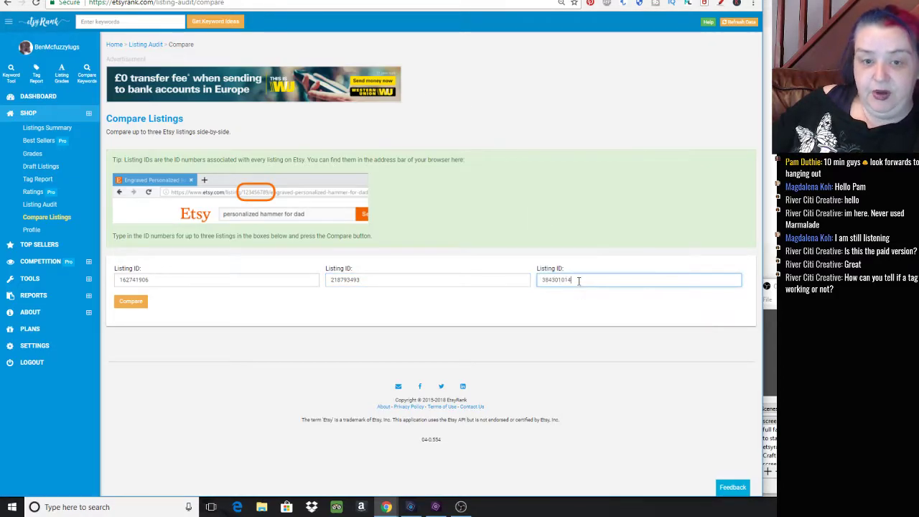
# Compare the three listings and examine their scores, views, dates, categories and tags side by side
pyautogui.click(140, 303)
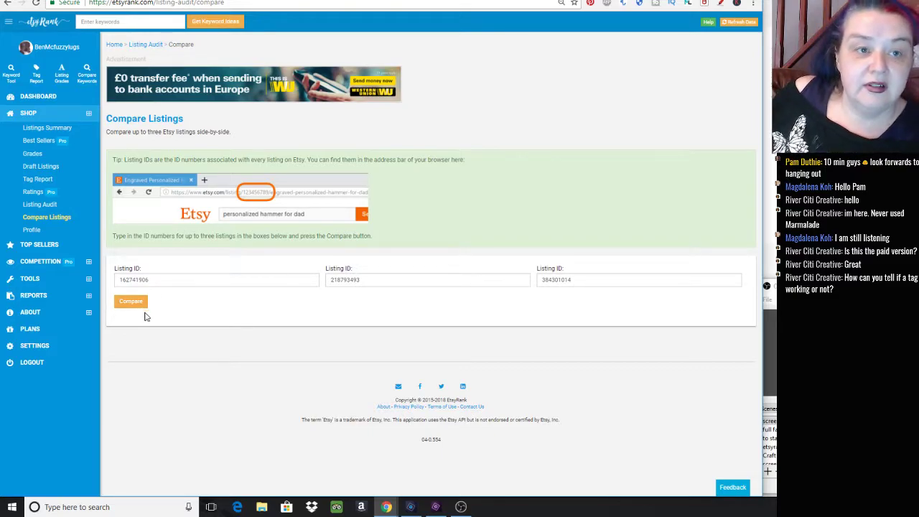
pyautogui.click(140, 304)
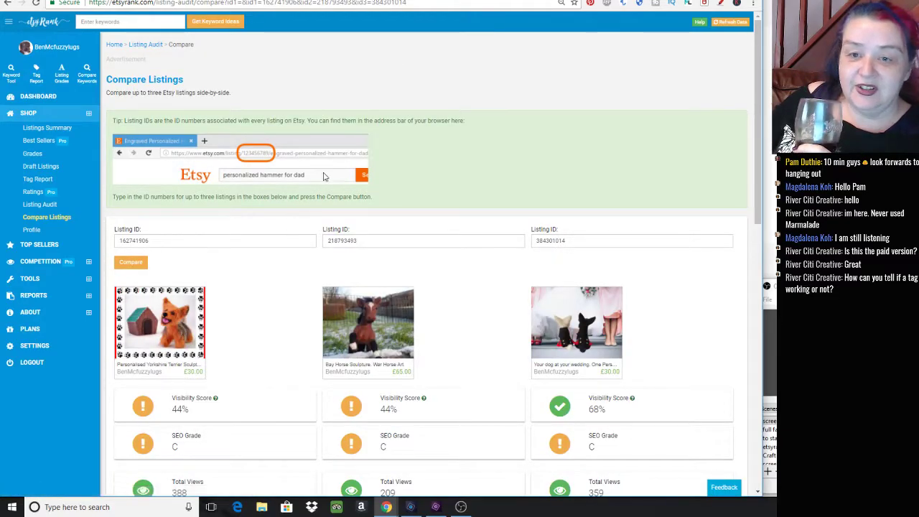
pyautogui.scroll(-1, 755, 168)
pyautogui.scroll(-5, 755, 173)
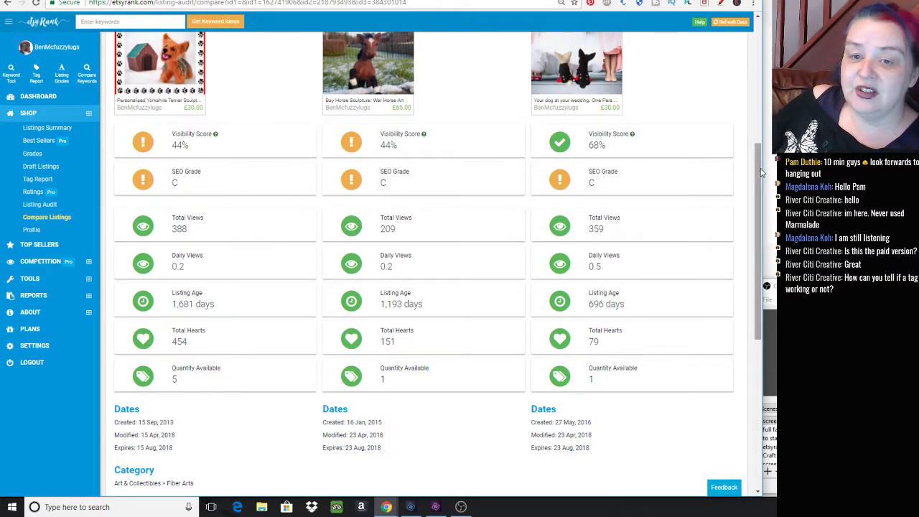
pyautogui.moveTo(755, 173); pyautogui.dragTo(755, 314)
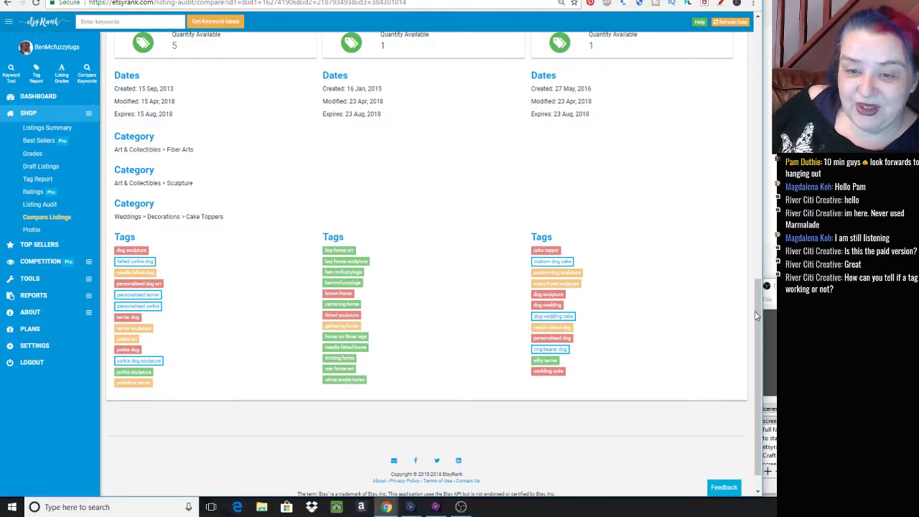
pyautogui.moveTo(759, 312); pyautogui.dragTo(766, 48)
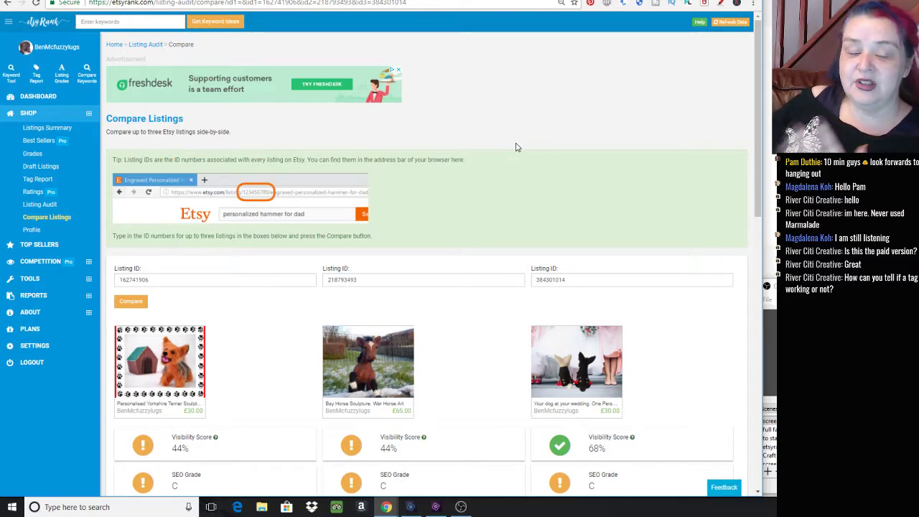
# Open the shop's Profile check and review its About, Around the Web, Shop Policies and Other stuff sections
pyautogui.click(41, 229)
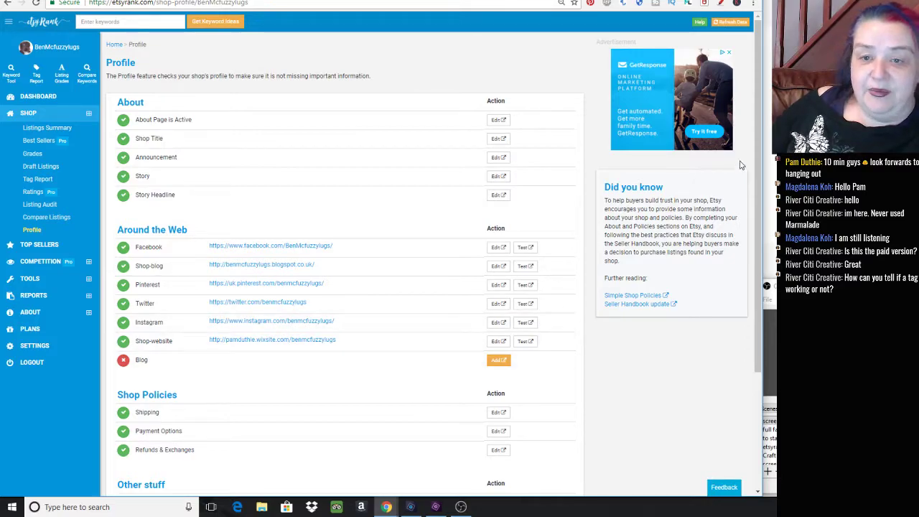
pyautogui.moveTo(758, 126); pyautogui.dragTo(757, 184)
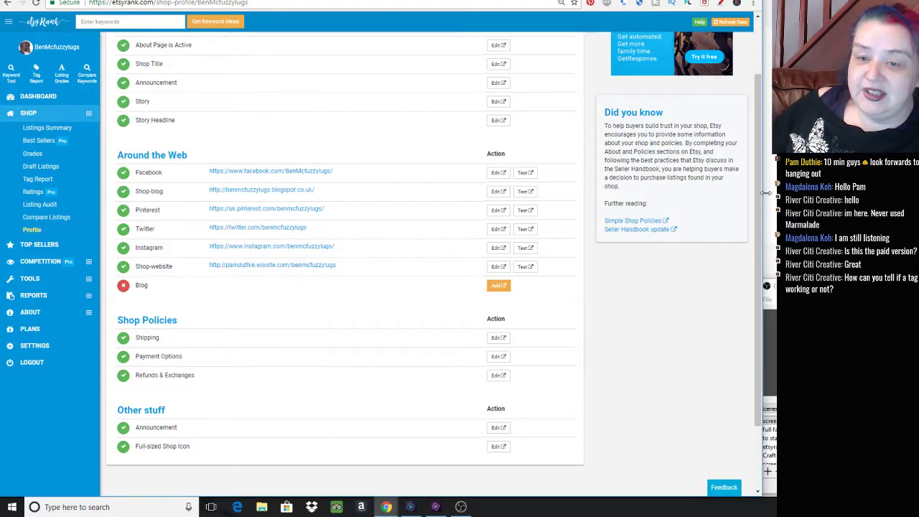
pyautogui.scroll(-2, 757, 181)
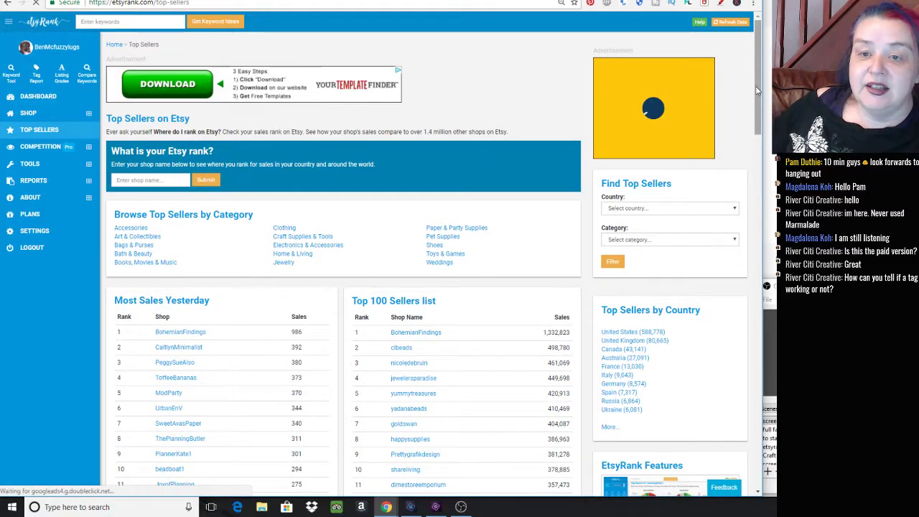
# View the Top Sellers lists and the Art & Collectibles category ranking, and return to the main Top Sellers page
pyautogui.scroll(-3, 319, 178)
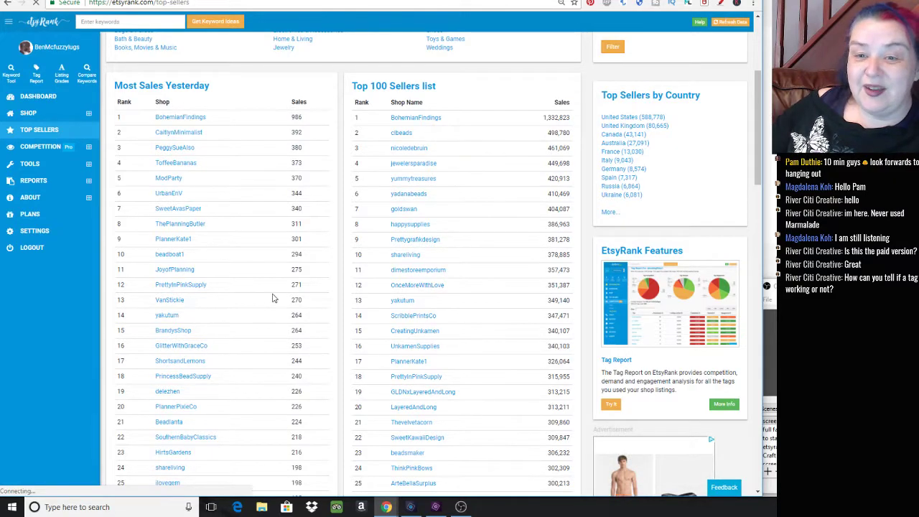
pyautogui.moveTo(755, 127); pyautogui.dragTo(751, 81)
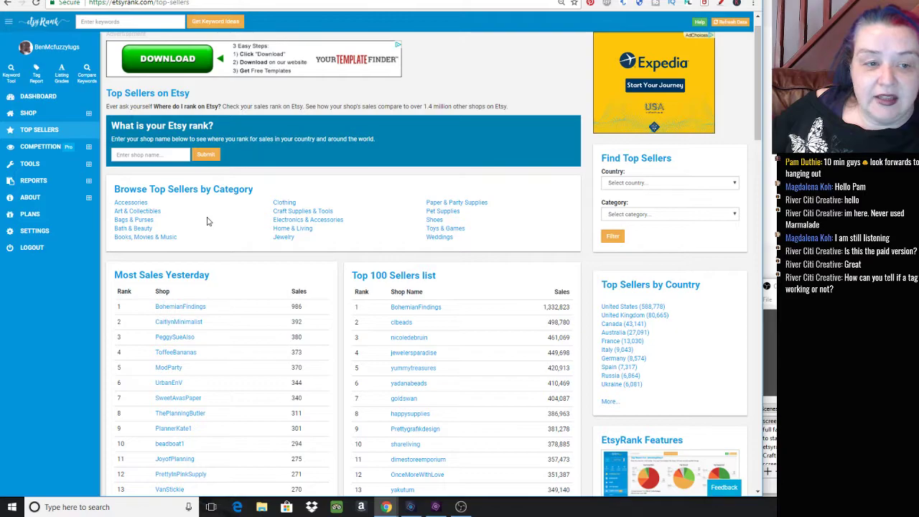
pyautogui.click(151, 211)
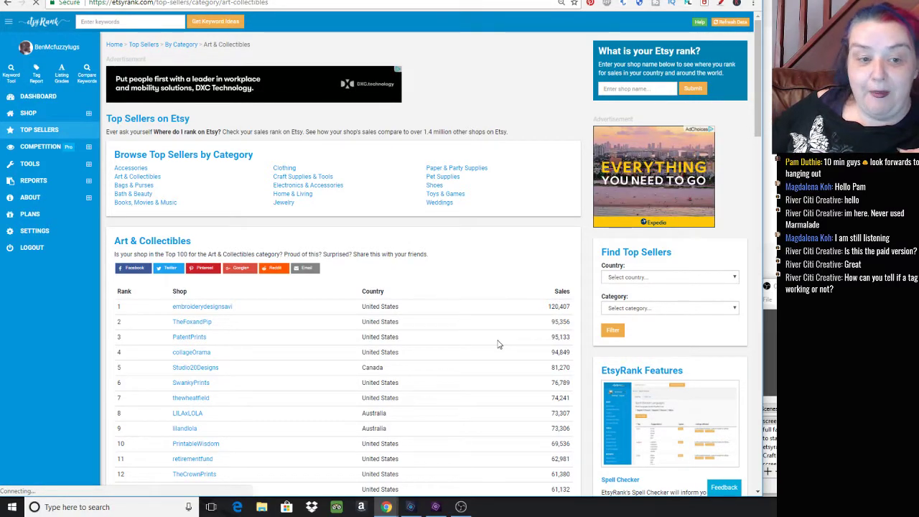
pyautogui.moveTo(757, 97); pyautogui.dragTo(775, 314)
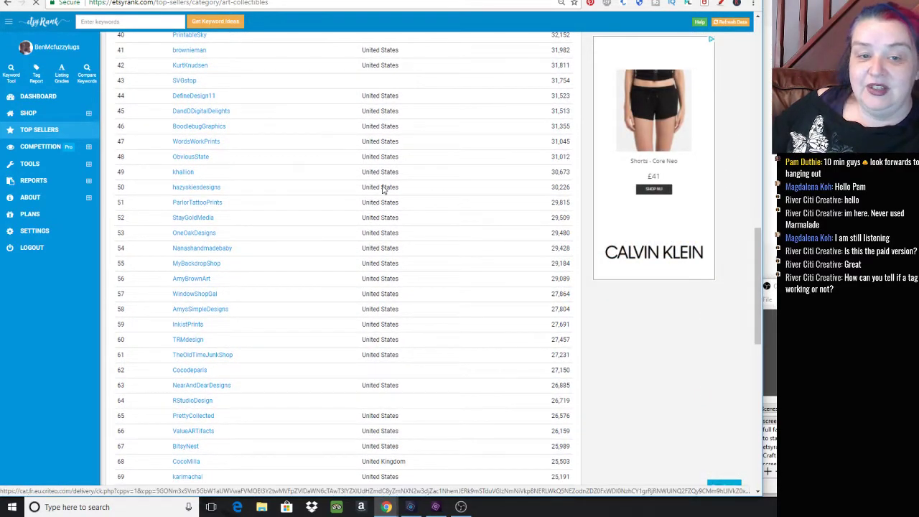
pyautogui.scroll(1, 764, 217)
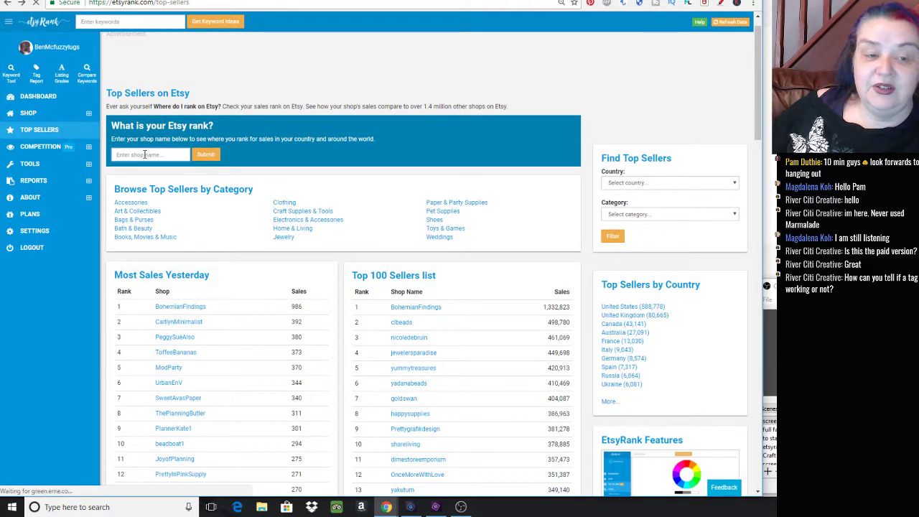
# Look up the Etsy sales rank of the shop benmcfuzzylugs
pyautogui.click(144, 154)
pyautogui.write('benmcfuzzylugs')
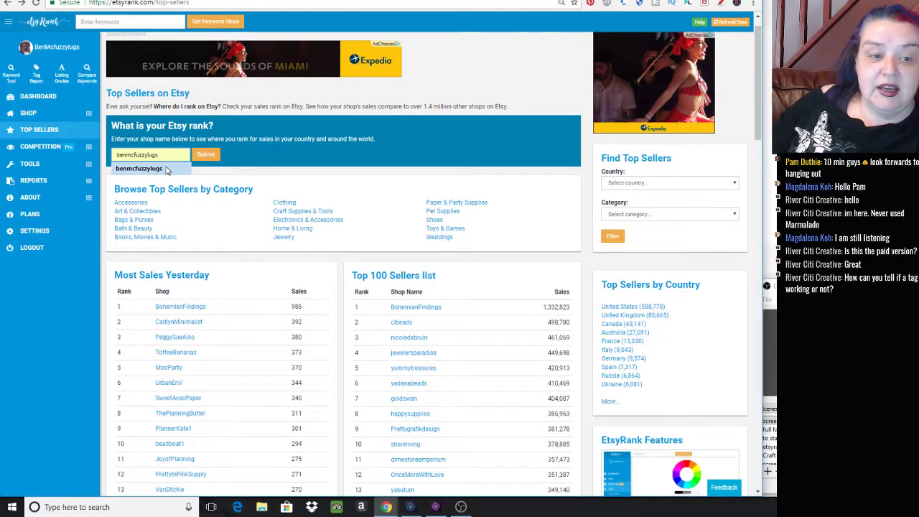
pyautogui.click(162, 169)
pyautogui.click(206, 155)
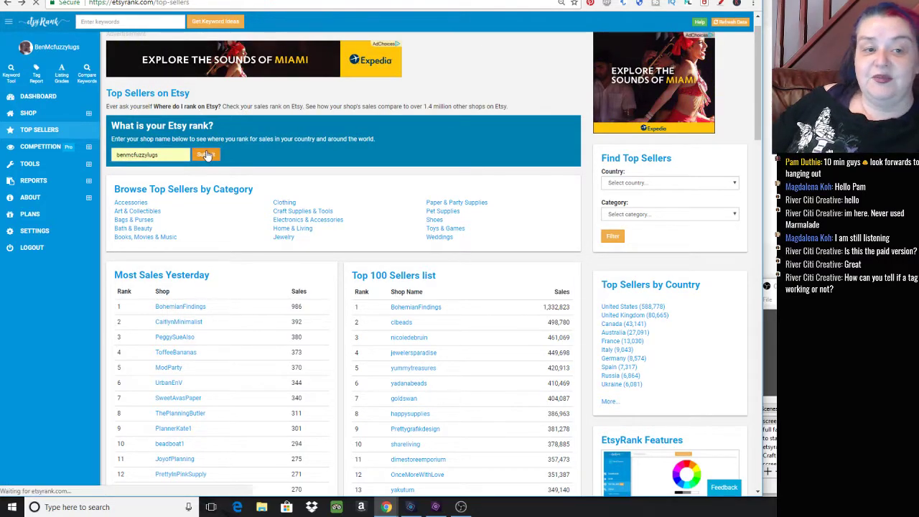